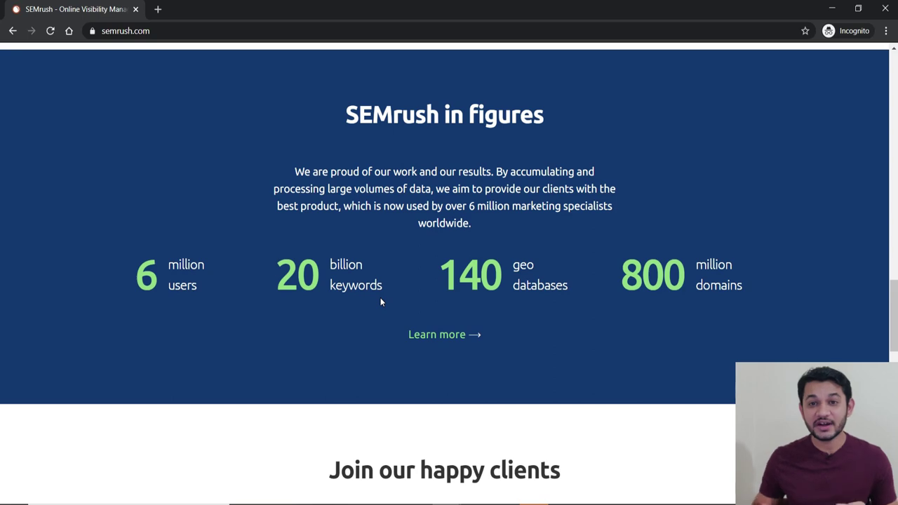
Search the web in a new tab for "ahref keyword database" and view the Keyword index section of Ahrefs' big-data page
click(157, 9)
text(ahred)
key(BackSpace)
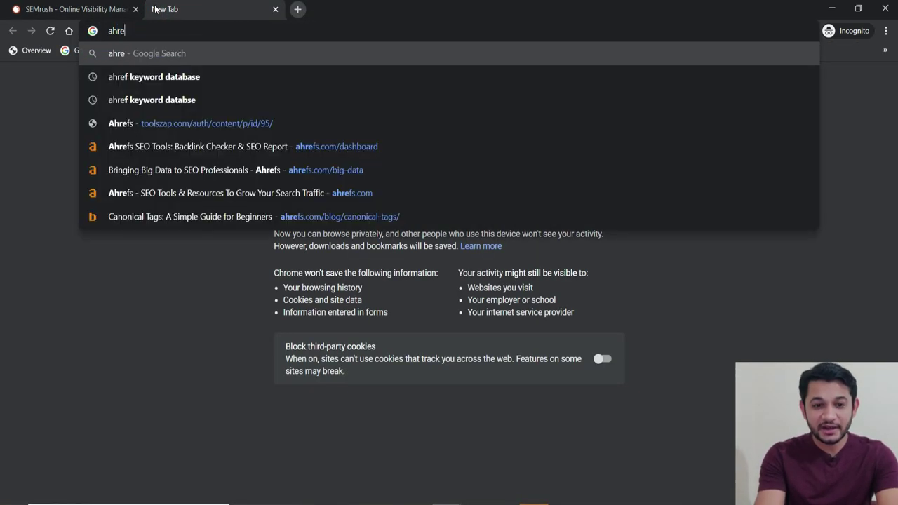
click(137, 83)
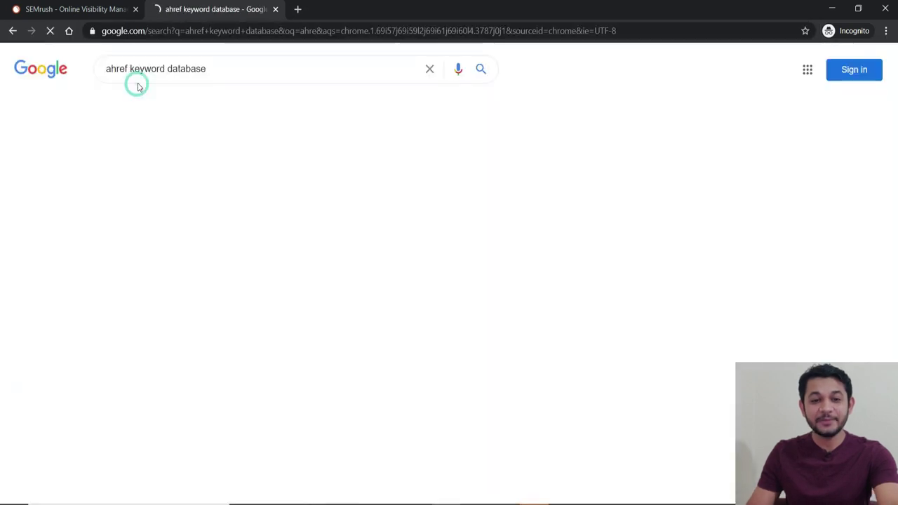
click(196, 270)
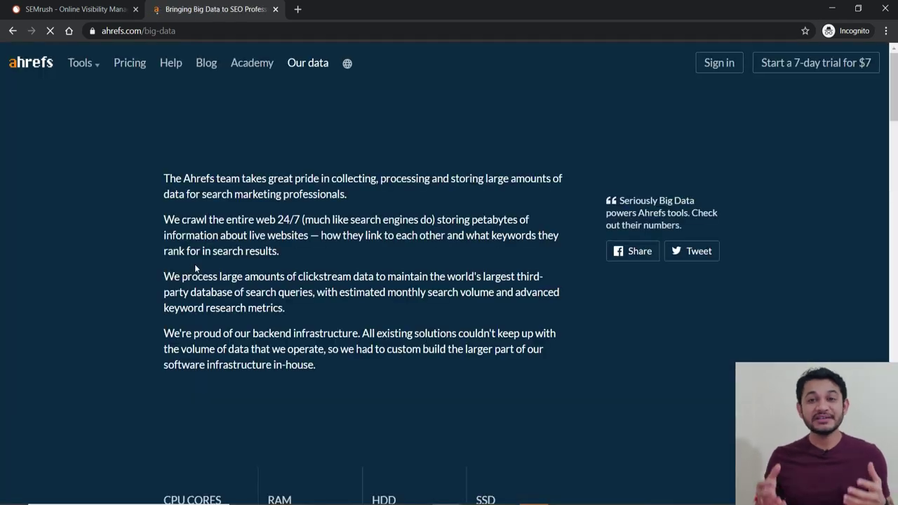
scroll(228, 308, down, 9)
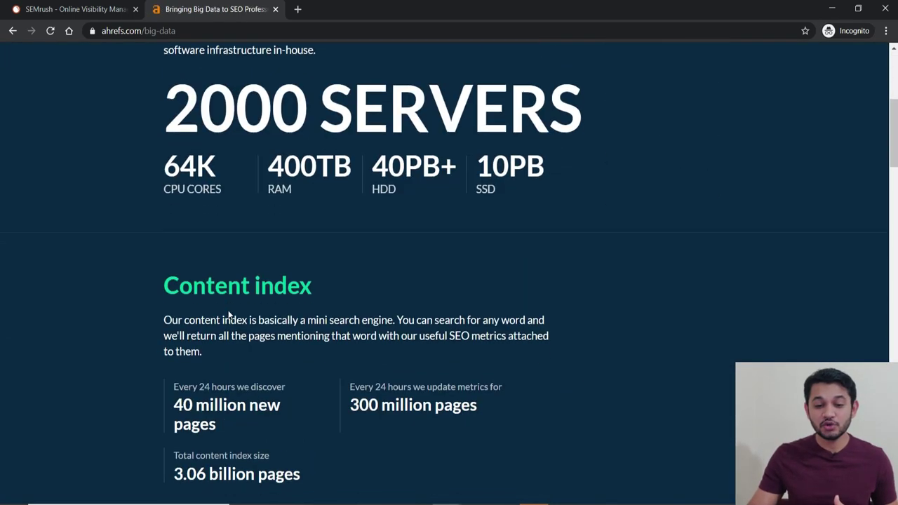
scroll(250, 302, down, 1)
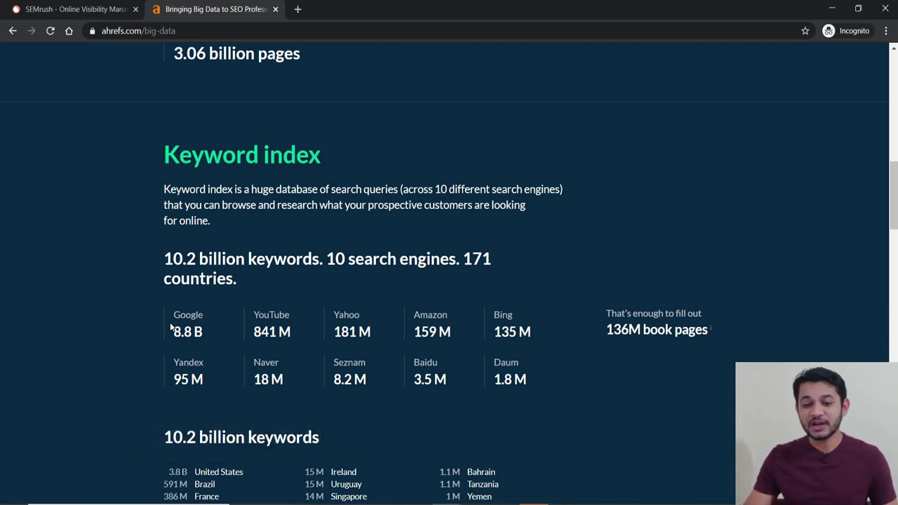
Return to the SEMrush website and open its Plans & Pricing page
click(105, 14)
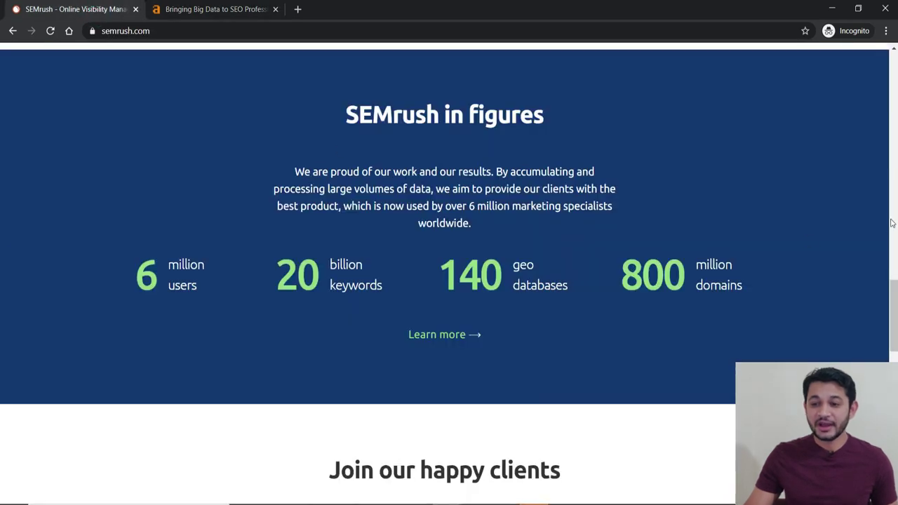
drag(893, 316, 893, 50)
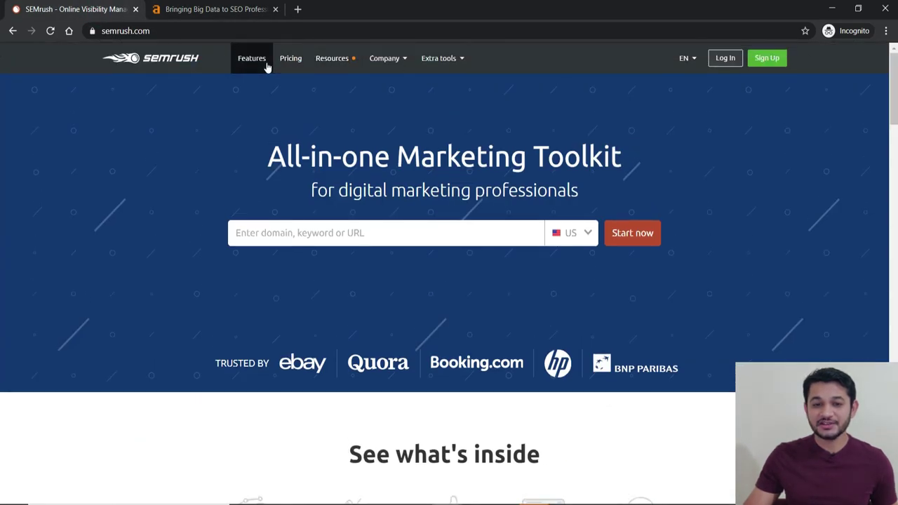
click(288, 63)
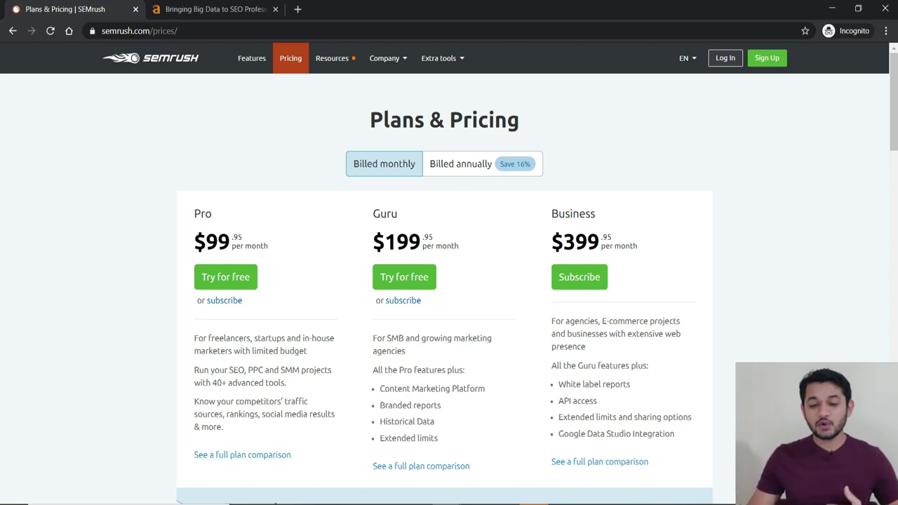
Switch to the window with the Bloggingos site and open the article on the 7-day SEMrush free trial
mouse_move(449, 504)
click(382, 459)
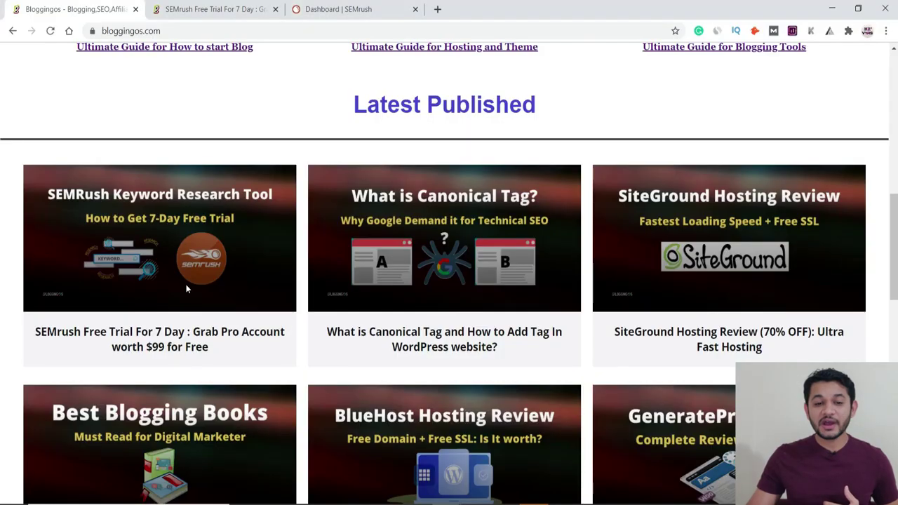
click(228, 247)
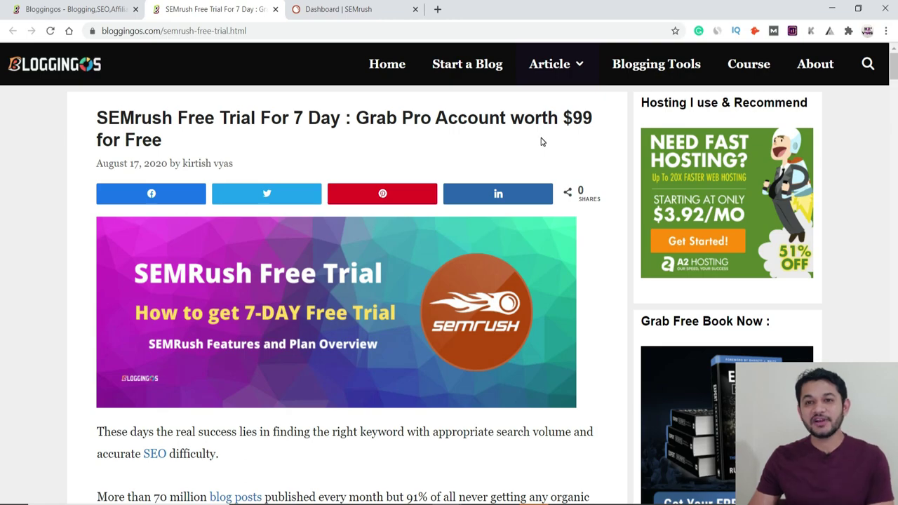
Read through the free trial article's SEMrush features down to the plan comparison and the 7-day Pro and Guru trial links
scroll(351, 249, down, 15)
scroll(351, 250, down, 5)
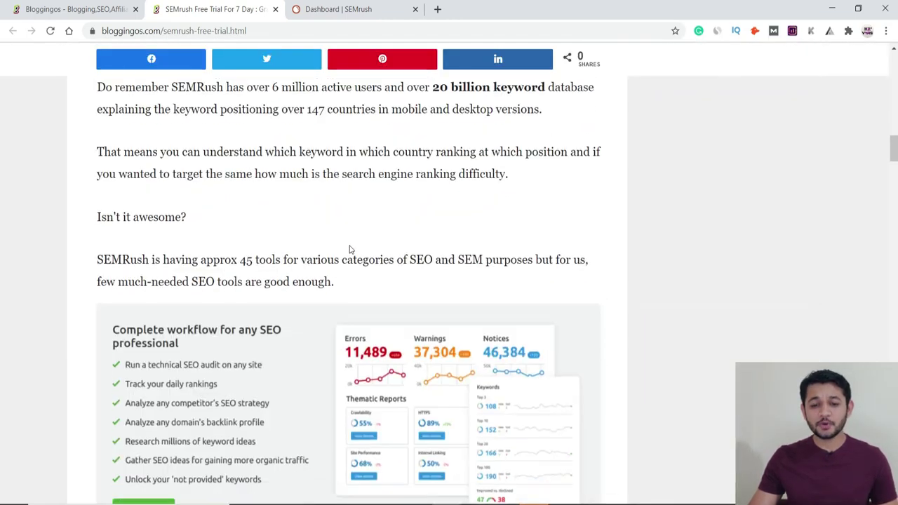
scroll(351, 250, up, 6)
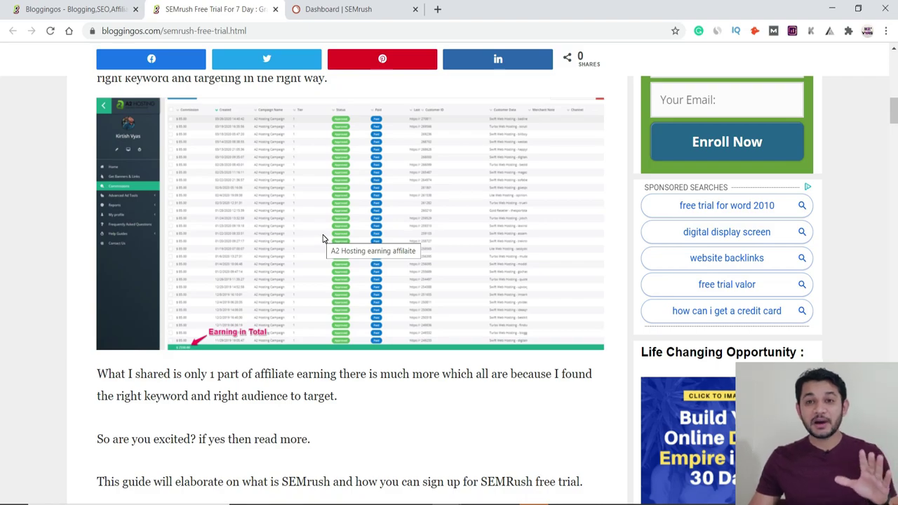
scroll(297, 332, down, 10)
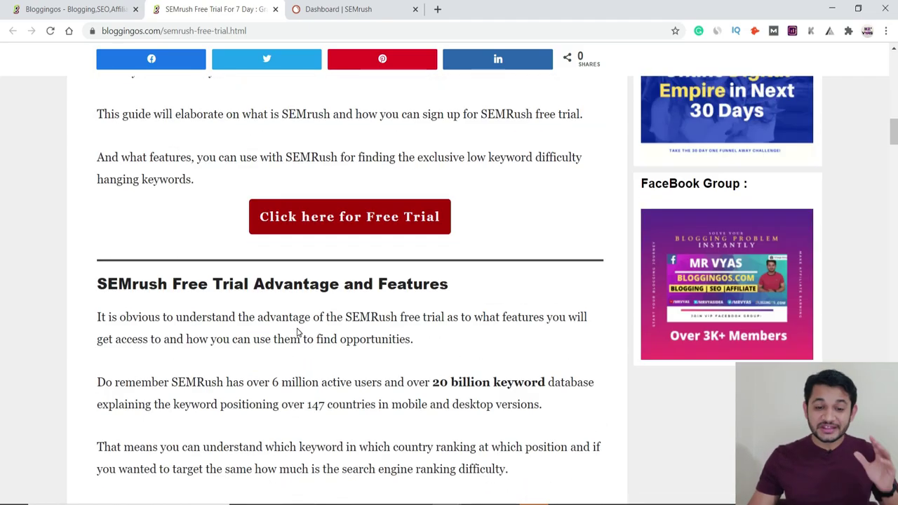
scroll(297, 331, down, 15)
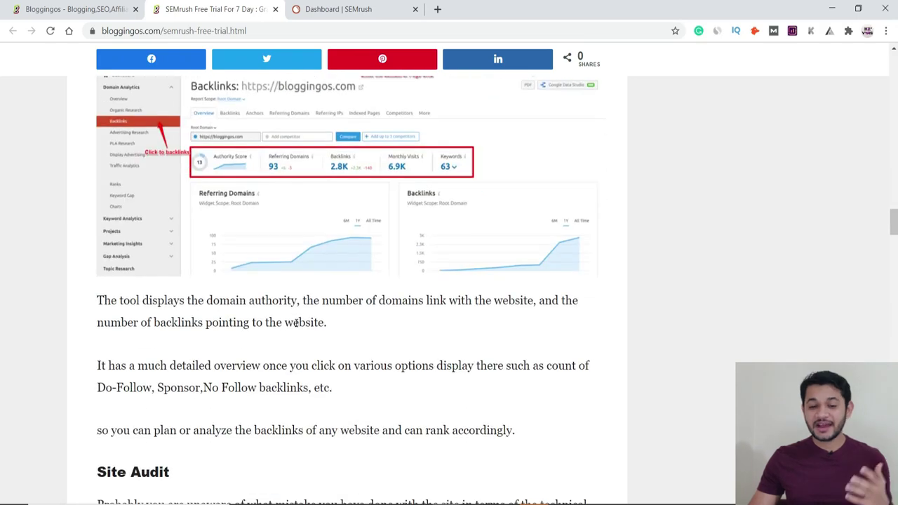
scroll(295, 320, down, 8)
scroll(295, 325, up, 6)
scroll(292, 329, down, 3)
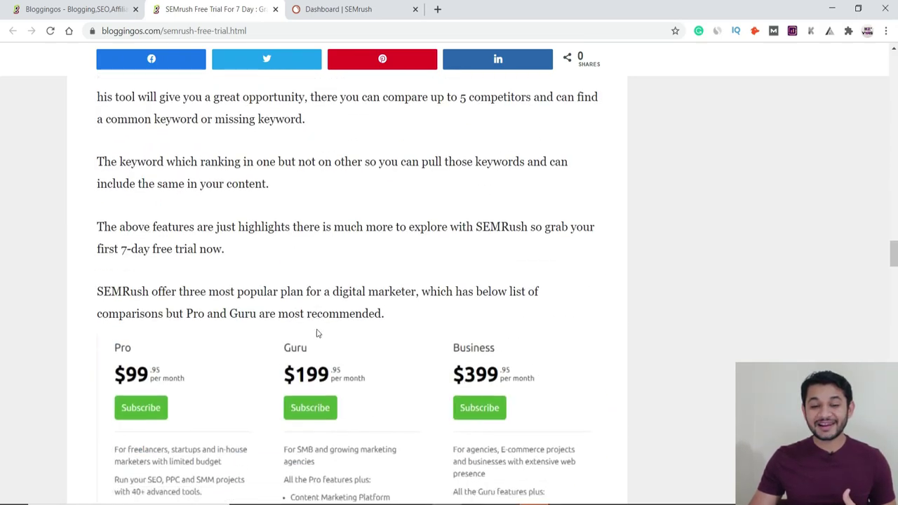
scroll(316, 333, down, 1)
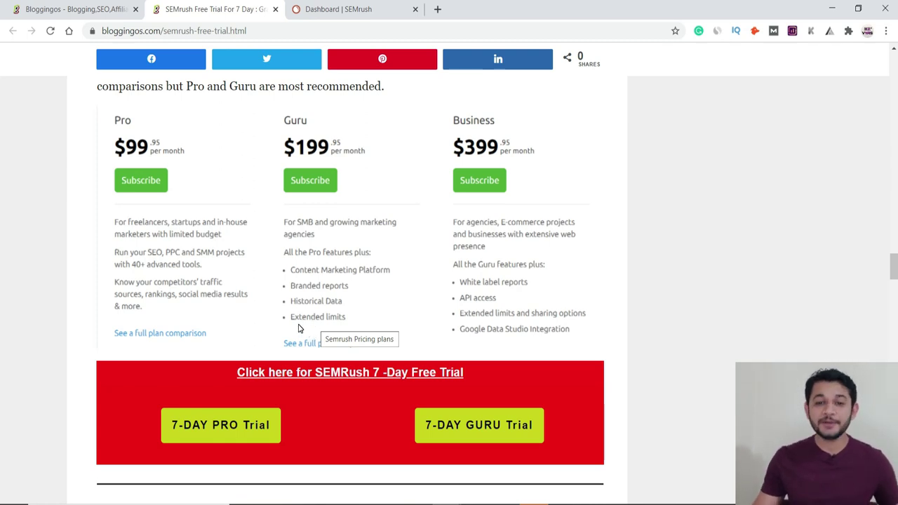
Switch to the SEMrush dashboard, expand the Domain Analytics tools and run a Domain Overview for mrvyasidea.com
click(354, 9)
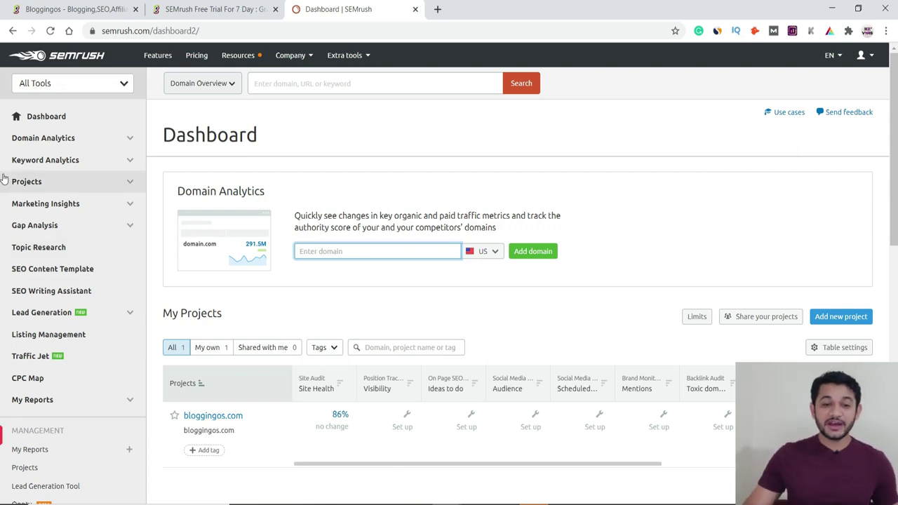
click(125, 138)
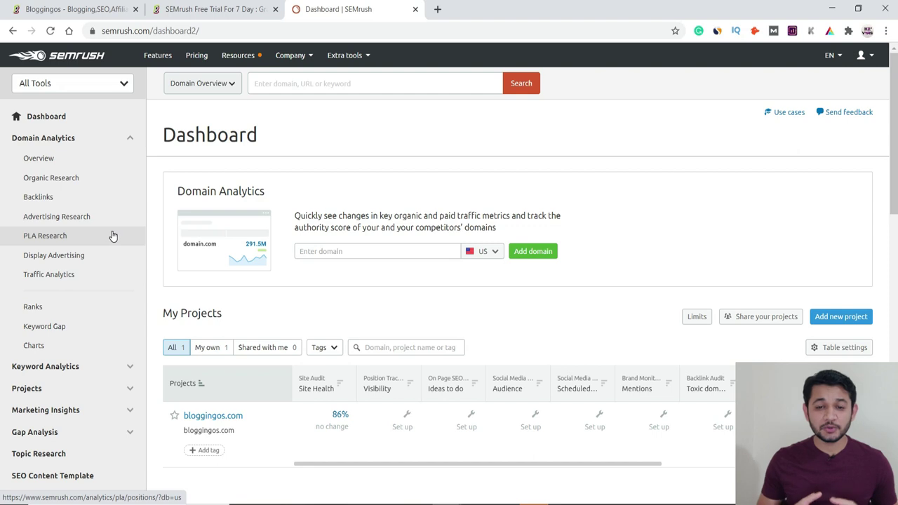
click(315, 83)
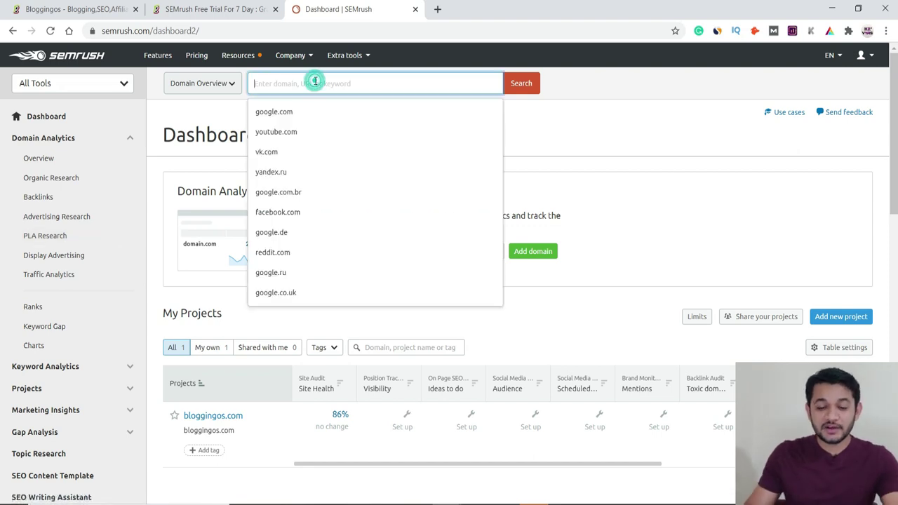
text(mrvyasidea.com)
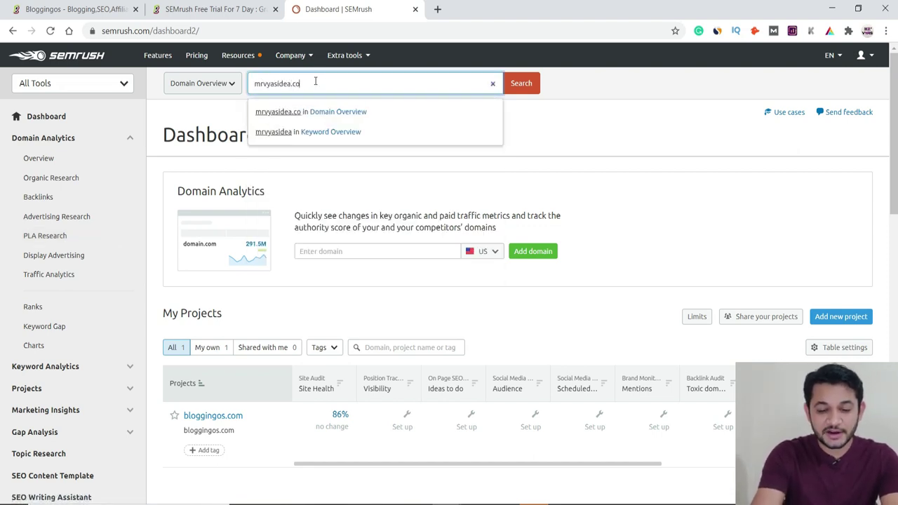
click(221, 82)
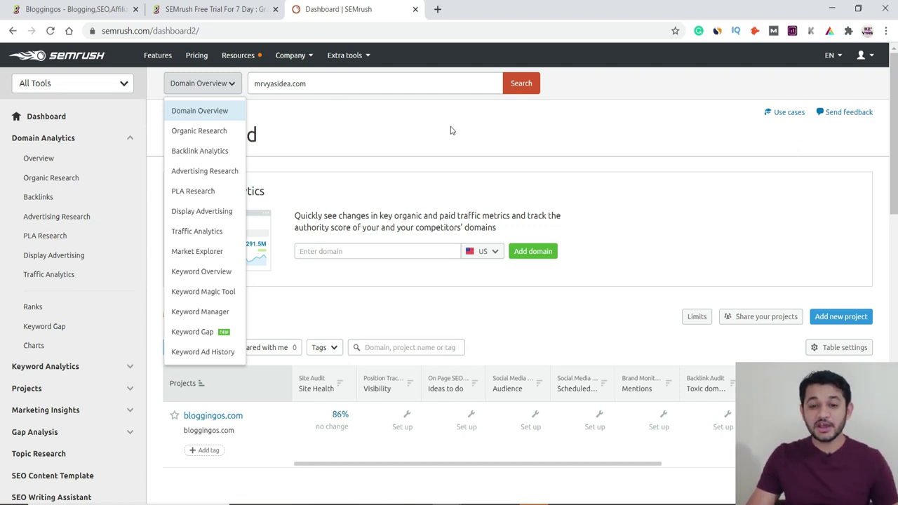
click(425, 125)
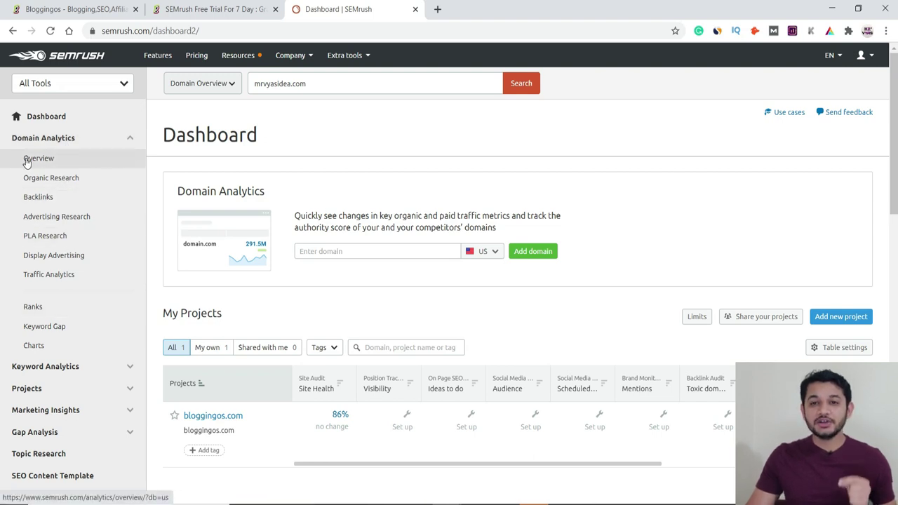
click(526, 90)
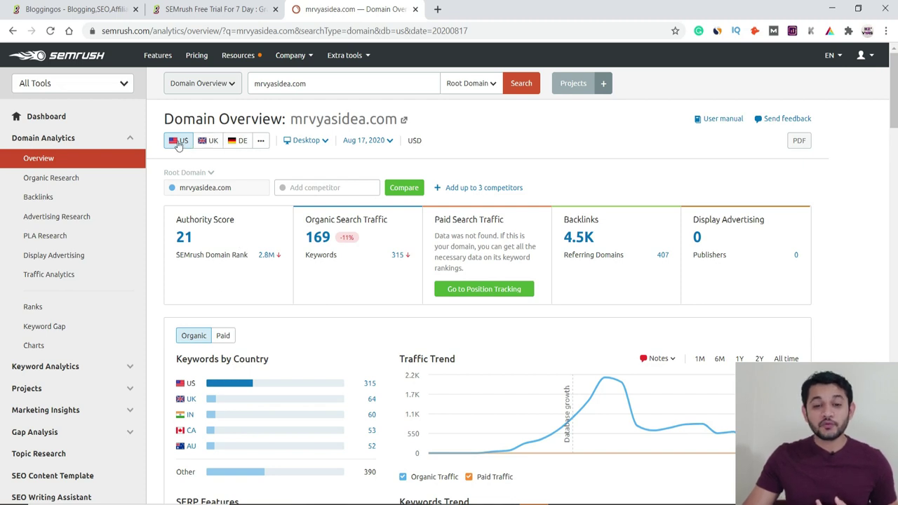
Show the domain overview for the UK database and check the other country and device options
mouse_move(321, 230)
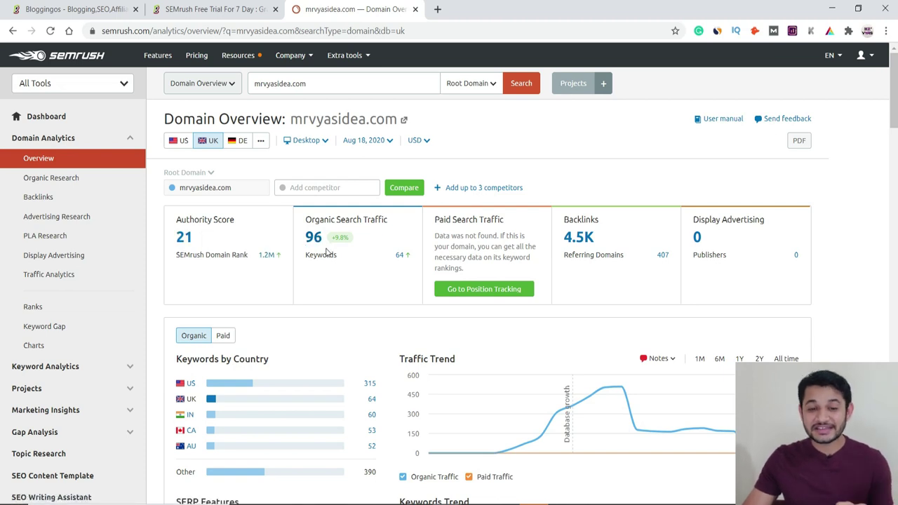
click(261, 142)
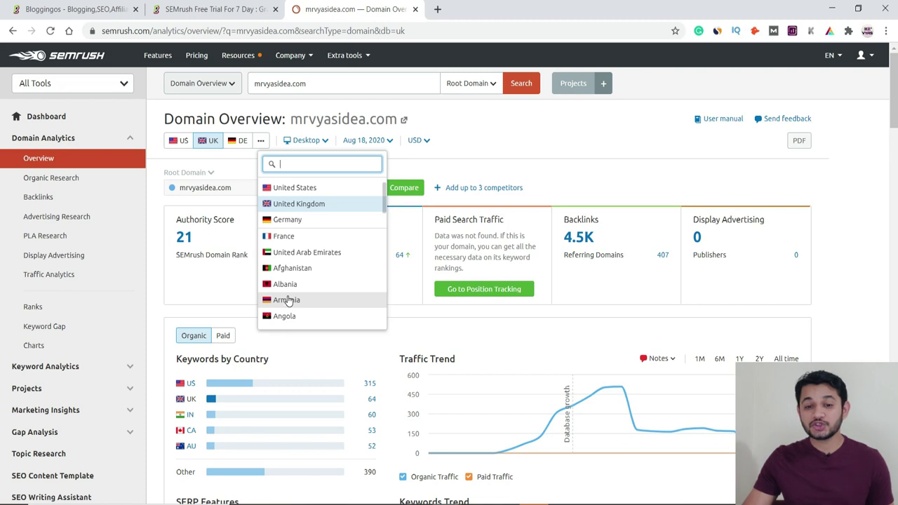
click(609, 178)
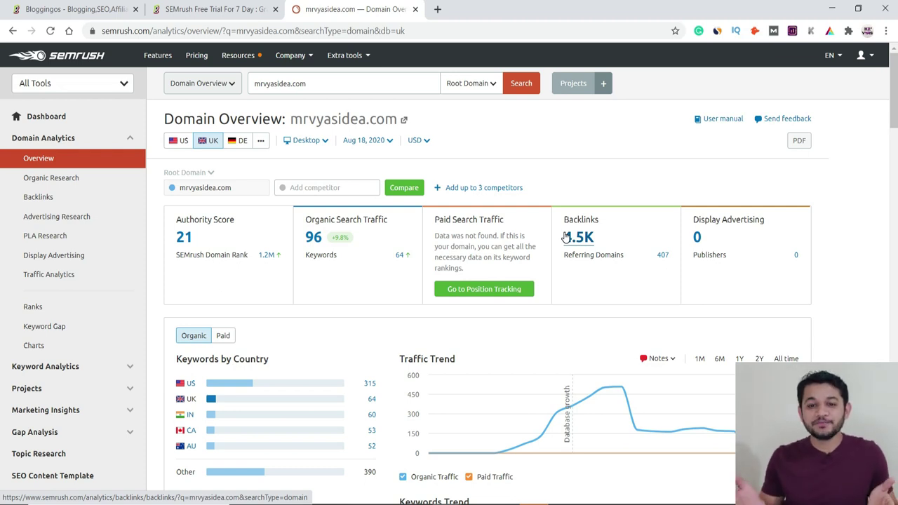
click(319, 141)
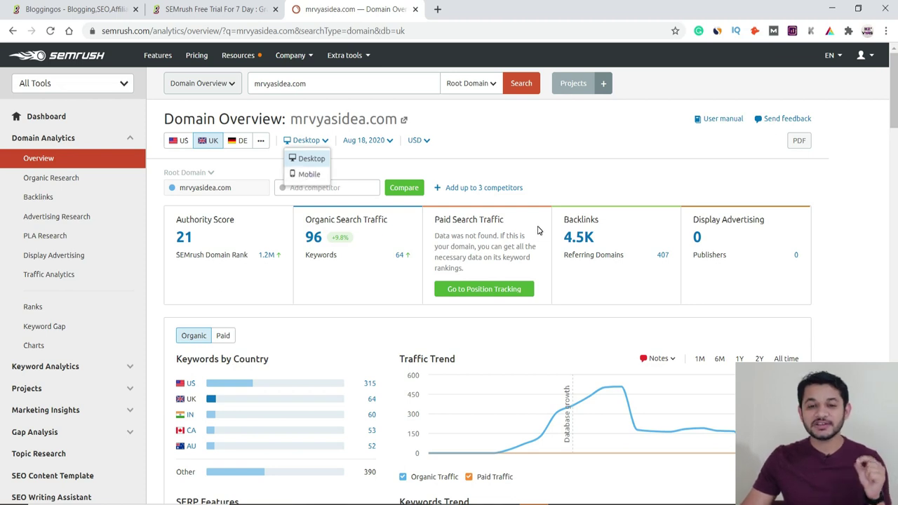
click(537, 146)
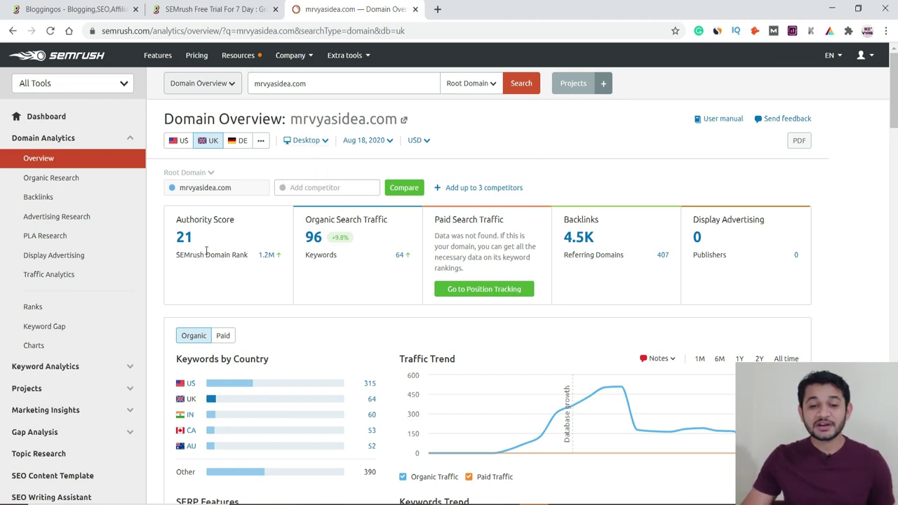
Look over the overview's keyword trend and top organic keywords with their CPC, and check the available currency options
scroll(451, 347, down, 4)
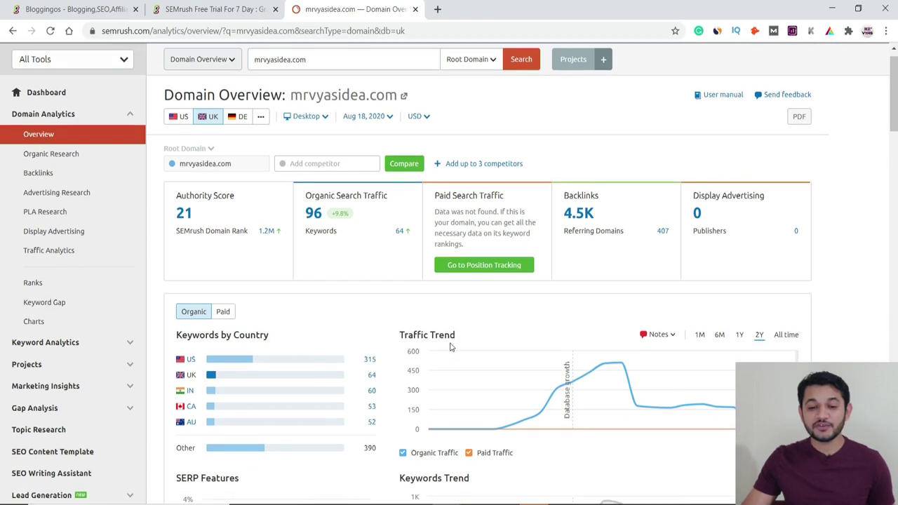
scroll(451, 347, down, 2)
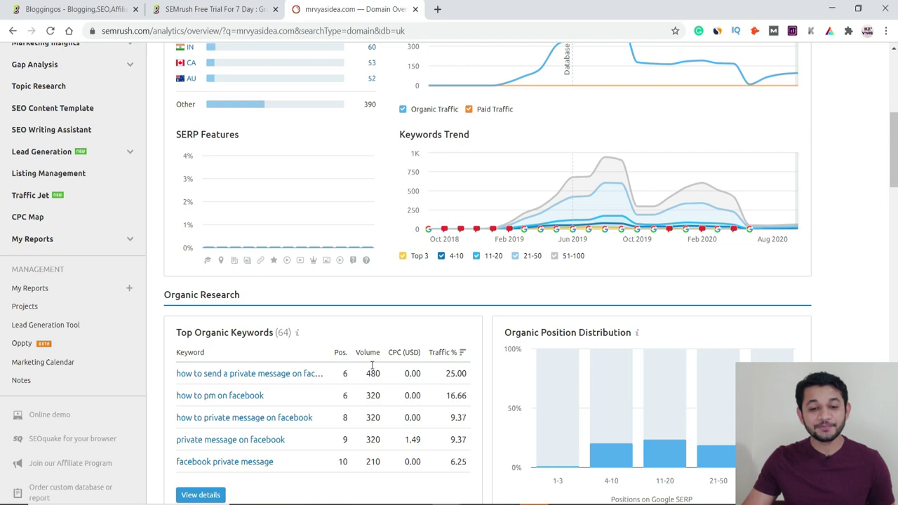
scroll(371, 369, up, 5)
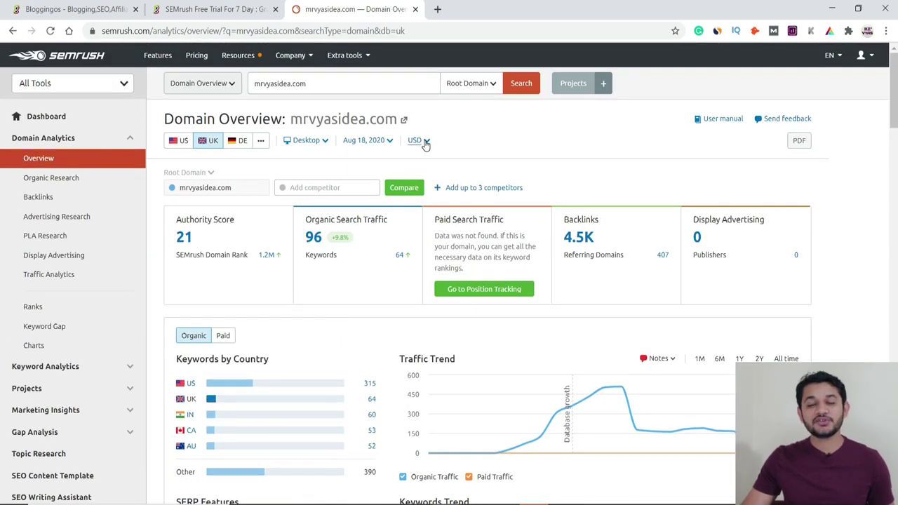
click(426, 140)
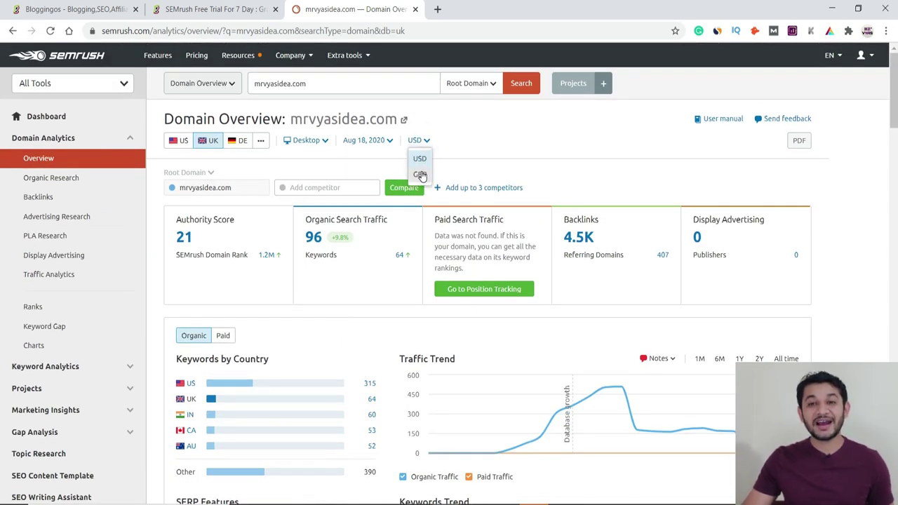
click(483, 140)
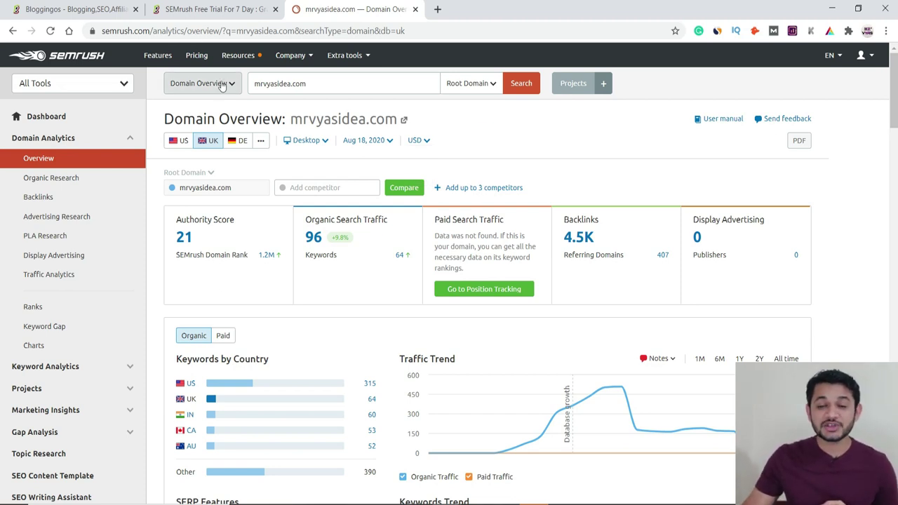
View the search scope options available for mrvyasidea.com, such as root domain, exact URL, subdomain and subfolder
click(312, 83)
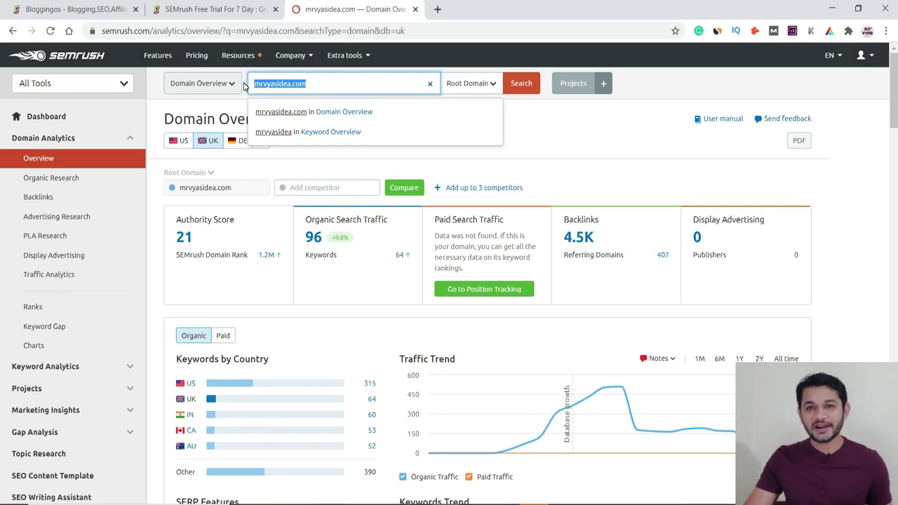
click(471, 83)
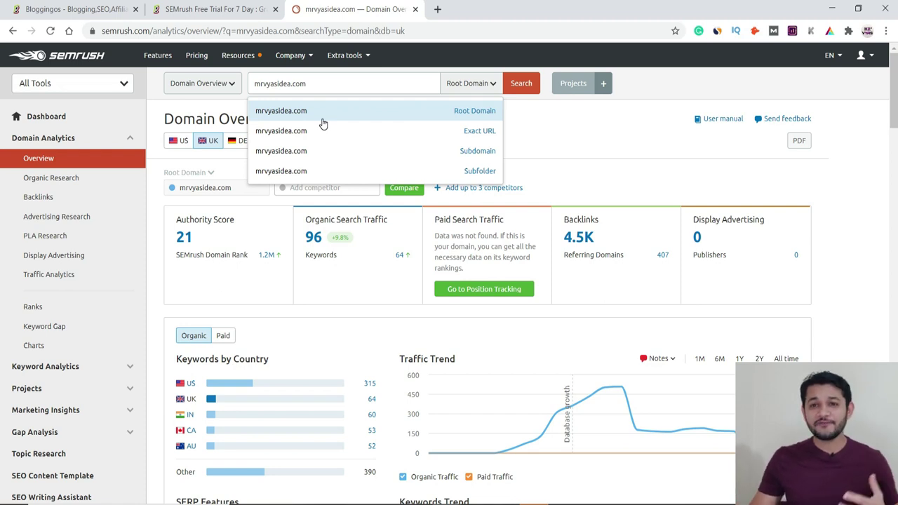
Close the search scope options and review the top organic keywords, keyword trend and main organic competitors of mrvyasidea.com
click(659, 82)
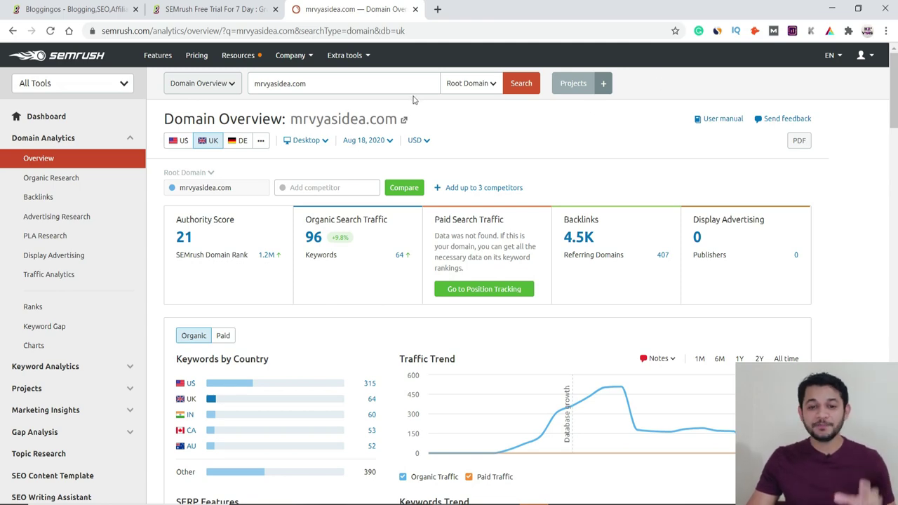
scroll(281, 196, down, 9)
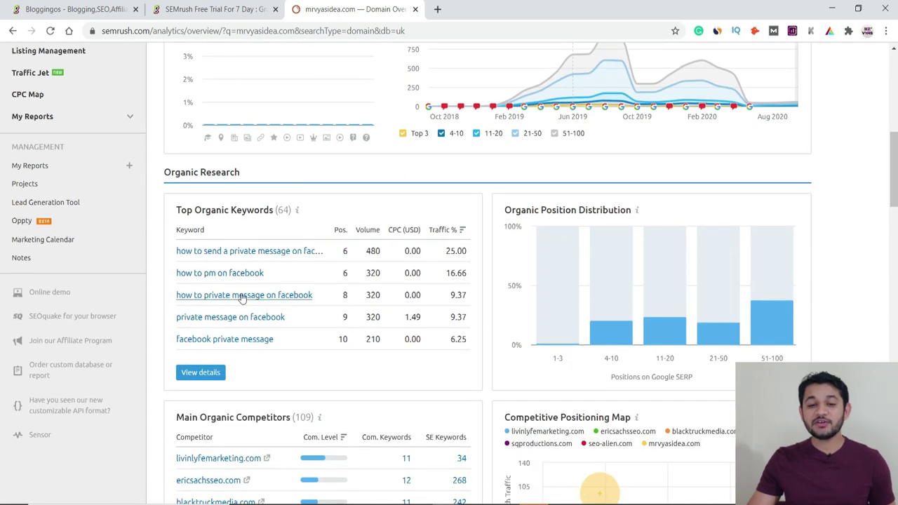
scroll(242, 323, up, 5)
scroll(242, 323, up, 2)
scroll(243, 192, down, 5)
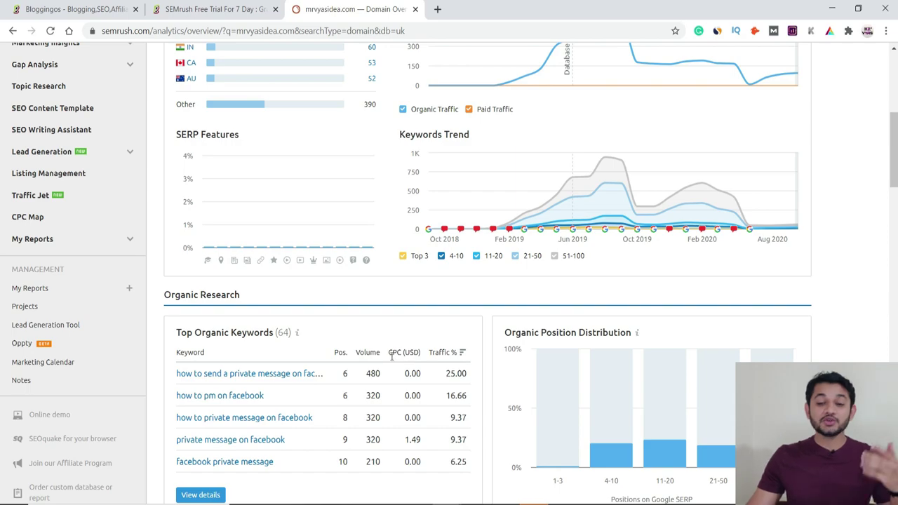
scroll(392, 357, down, 5)
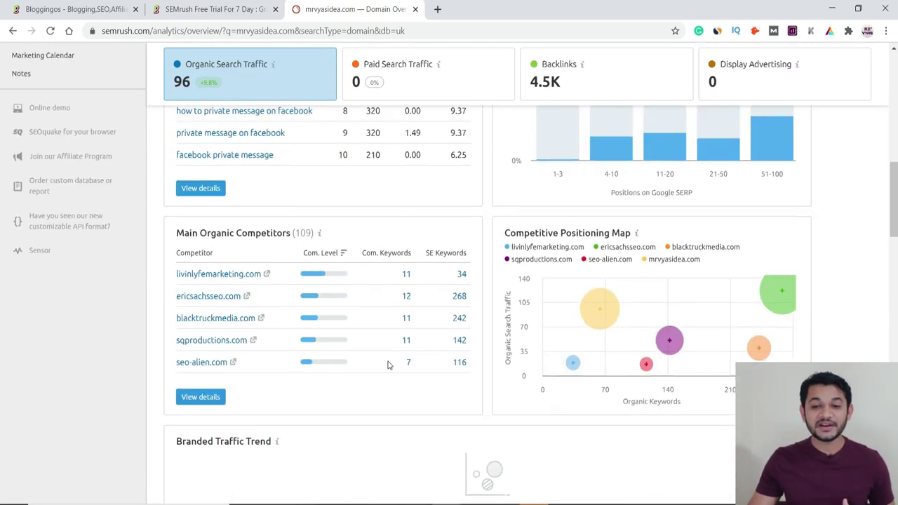
scroll(388, 365, up, 12)
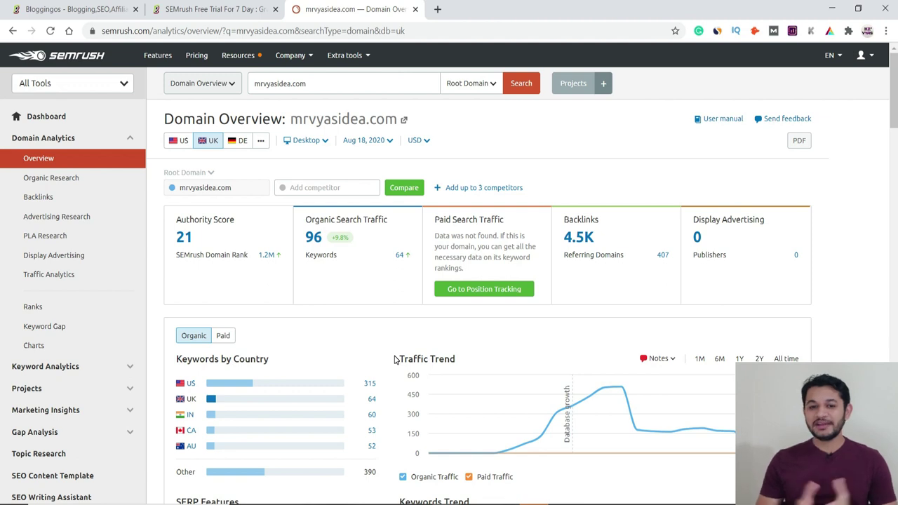
Run a Domain Overview for bloggingos.com
click(321, 83)
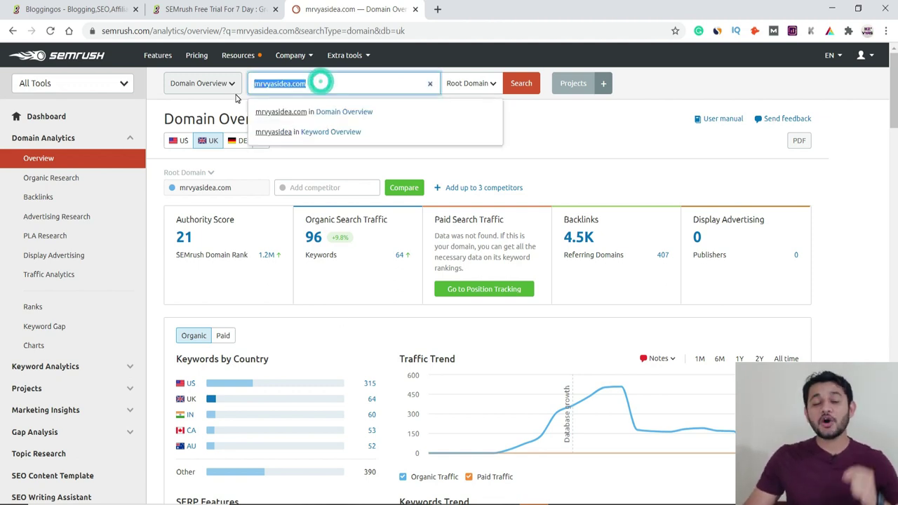
text(bl)
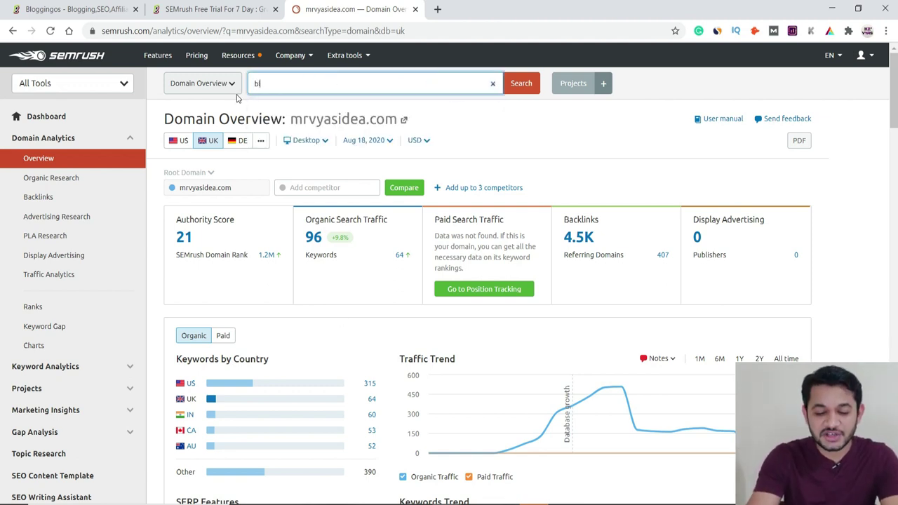
text(oggingos)
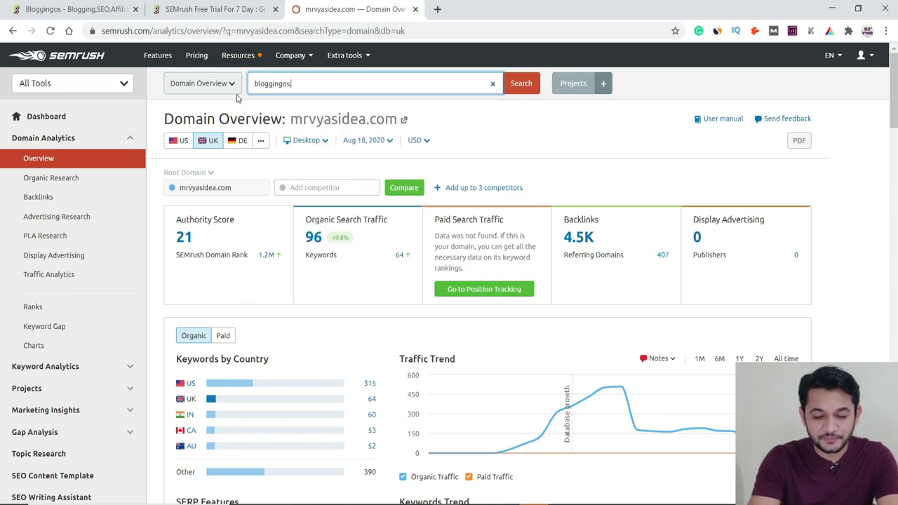
text(.com)
click(270, 113)
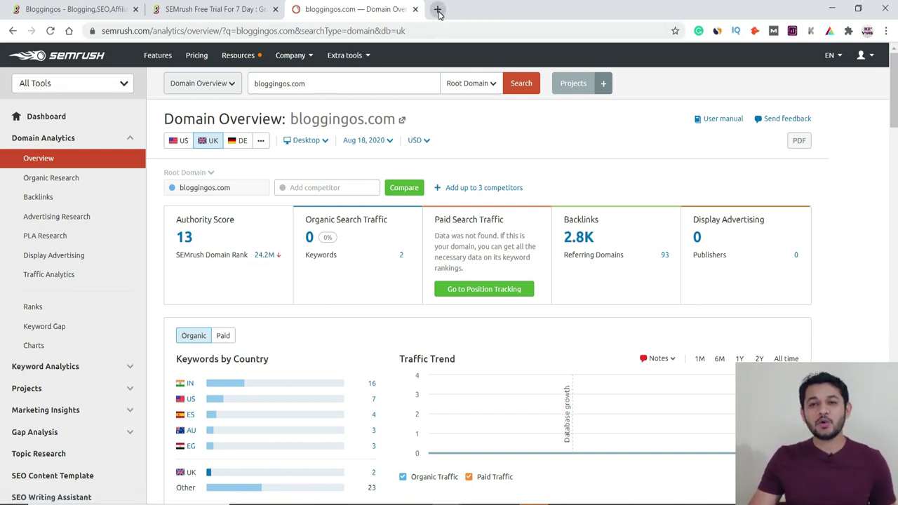
Run a Domain Overview for backlinko.com and look over its traffic figures and top organic keywords
click(332, 87)
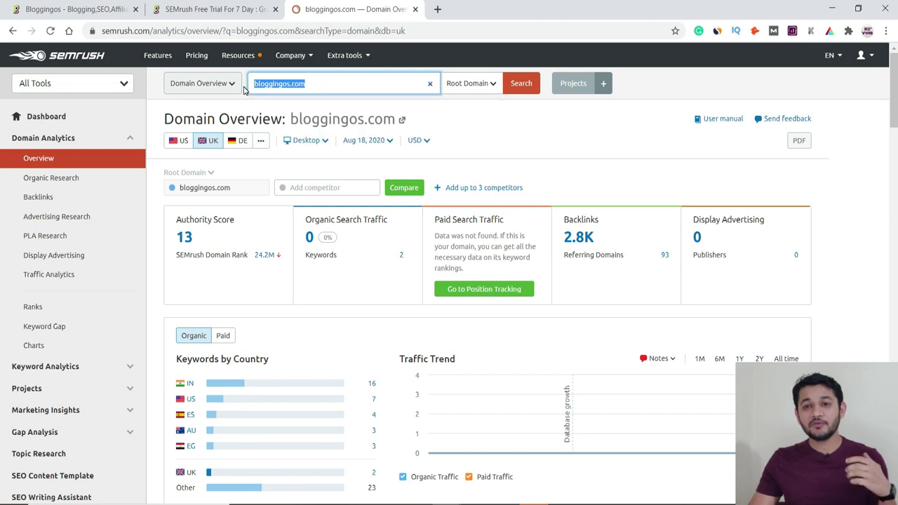
text(backlinko.com)
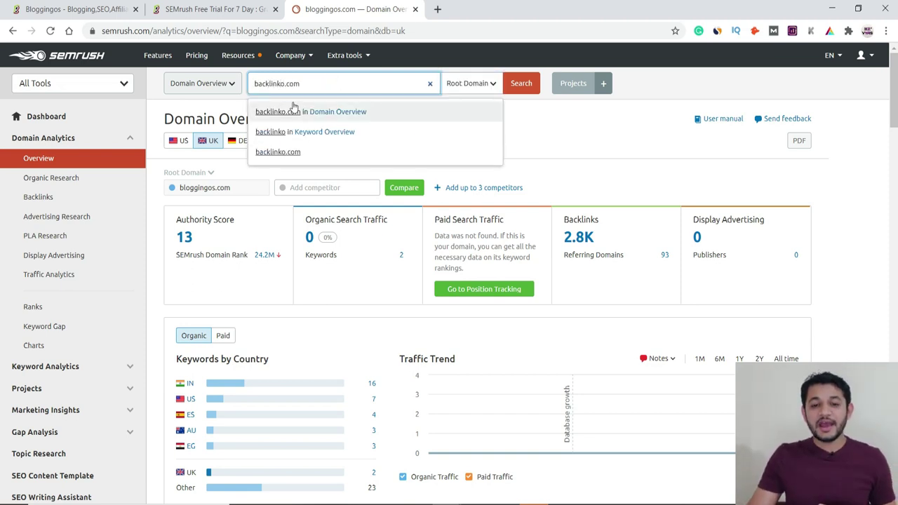
click(291, 112)
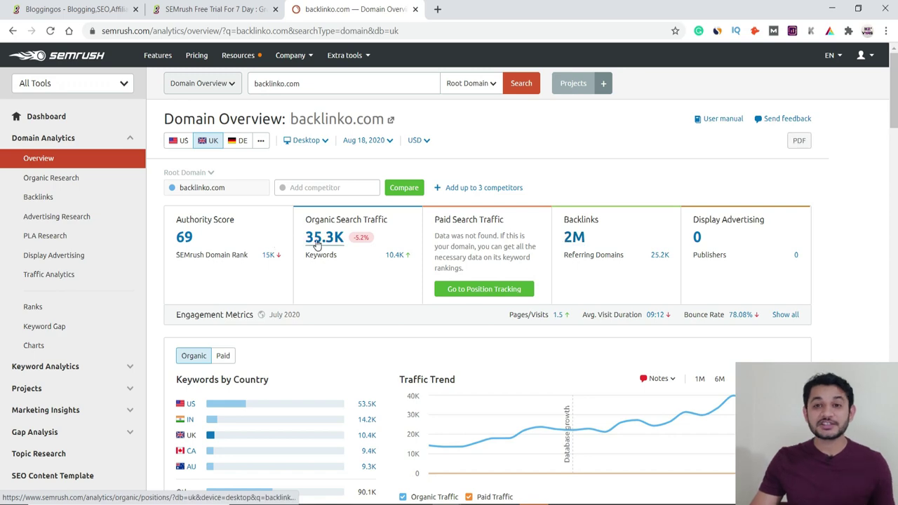
scroll(317, 244, down, 7)
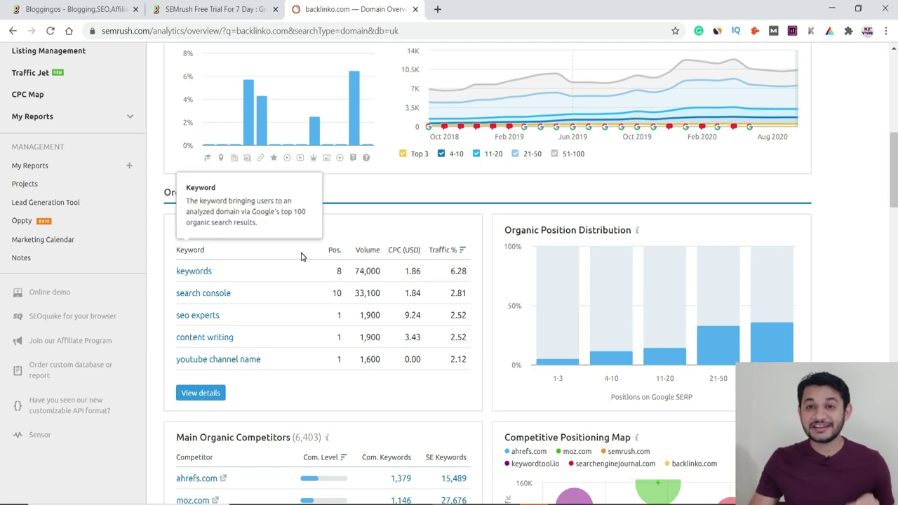
scroll(302, 256, up, 8)
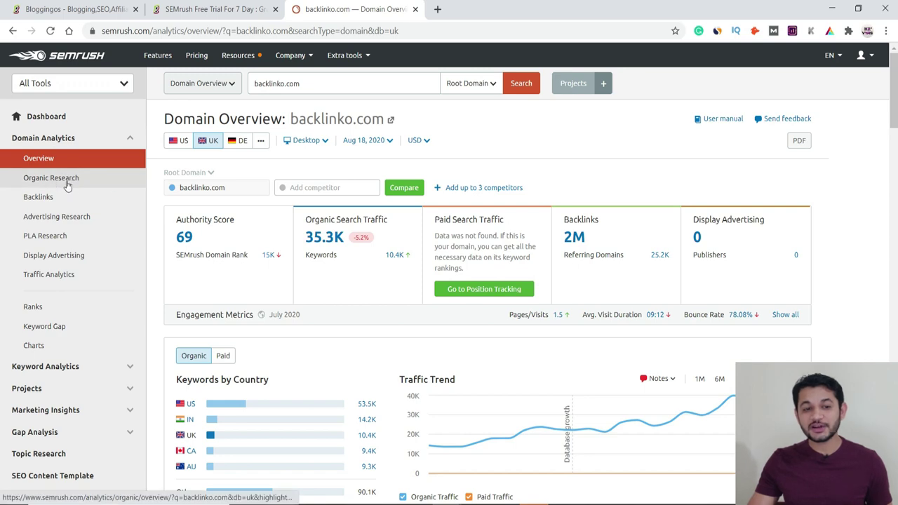
Open the detailed report of backlinko.com's top organic keywords and look over its Organic Search Positions table
scroll(287, 275, down, 10)
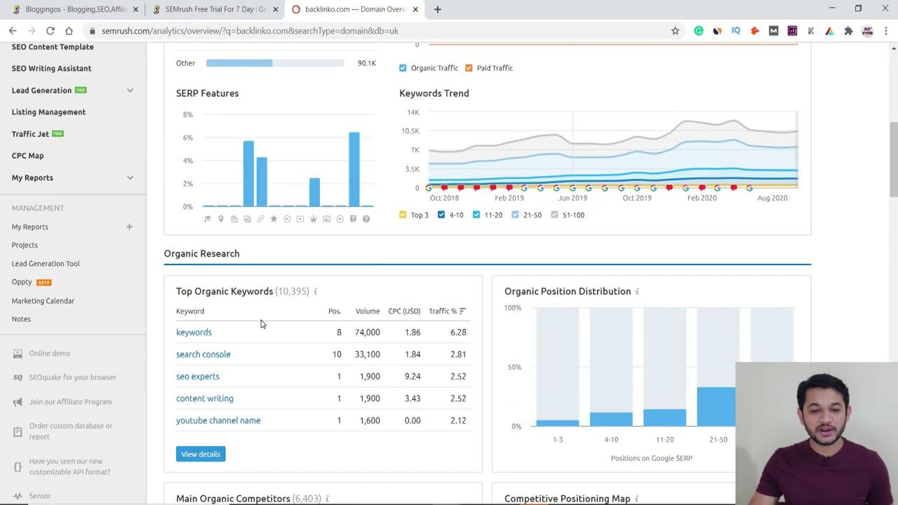
scroll(253, 117, up, 1)
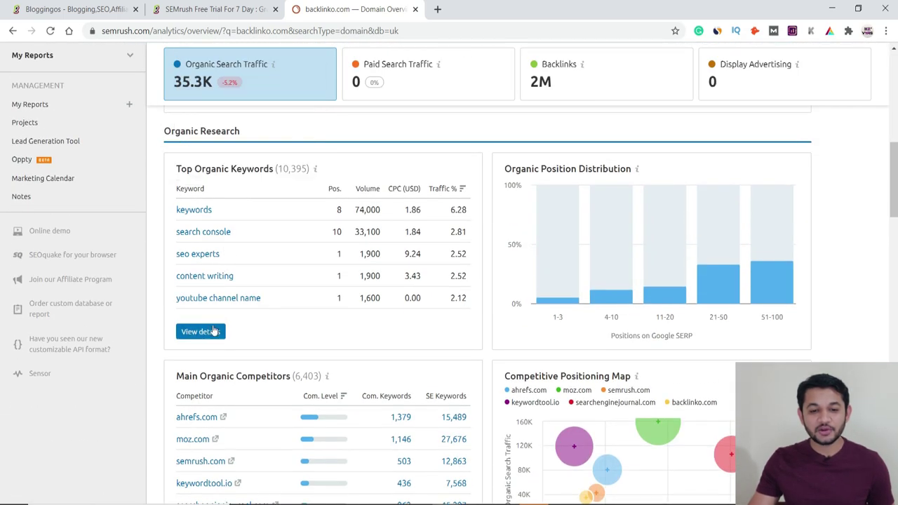
click(216, 332)
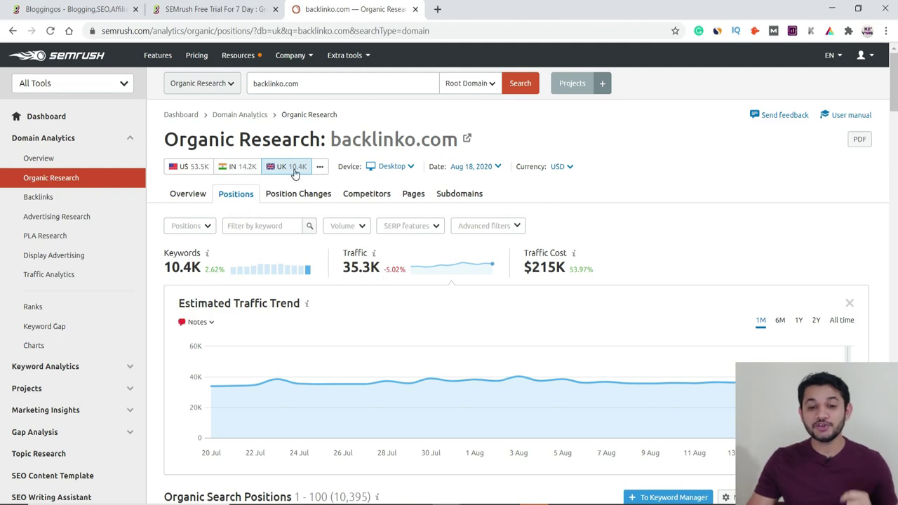
scroll(295, 174, down, 5)
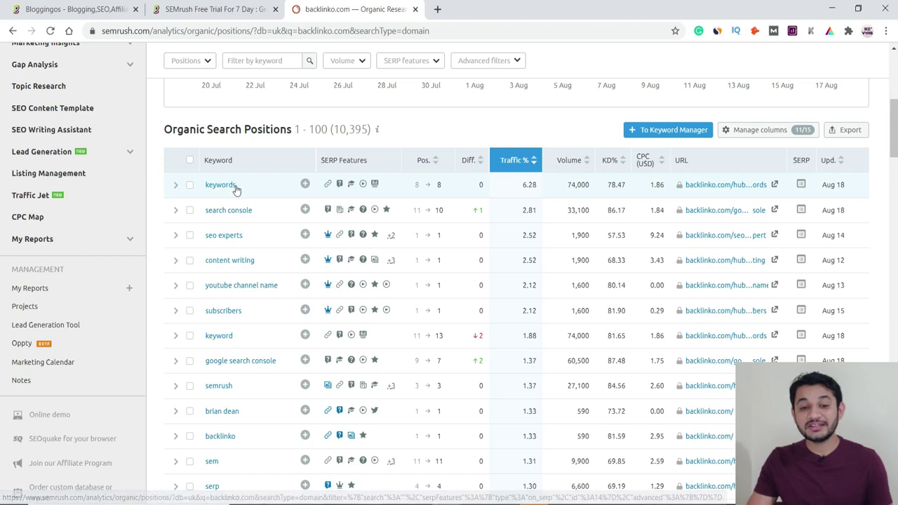
scroll(236, 195, up, 5)
scroll(238, 232, down, 4)
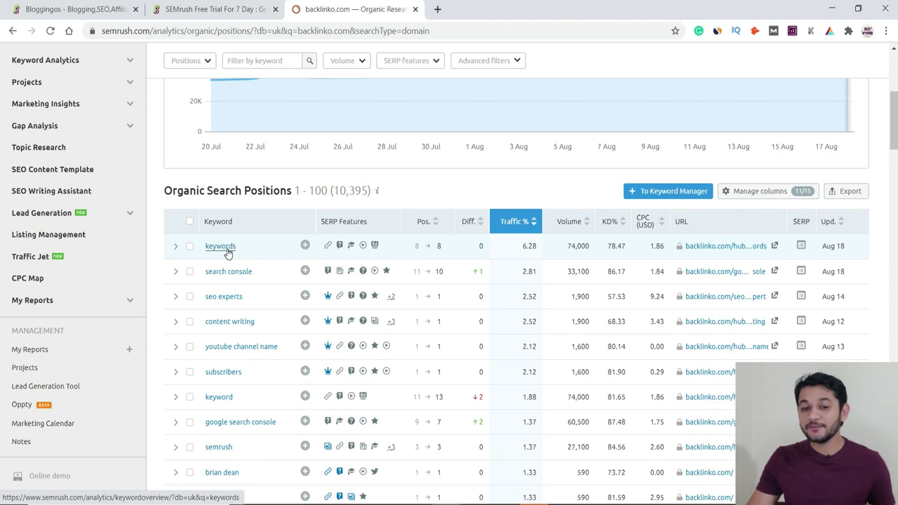
Open the SERP snapshot for the keyword "keywords" and find the highlighted backlinko.com result
click(801, 247)
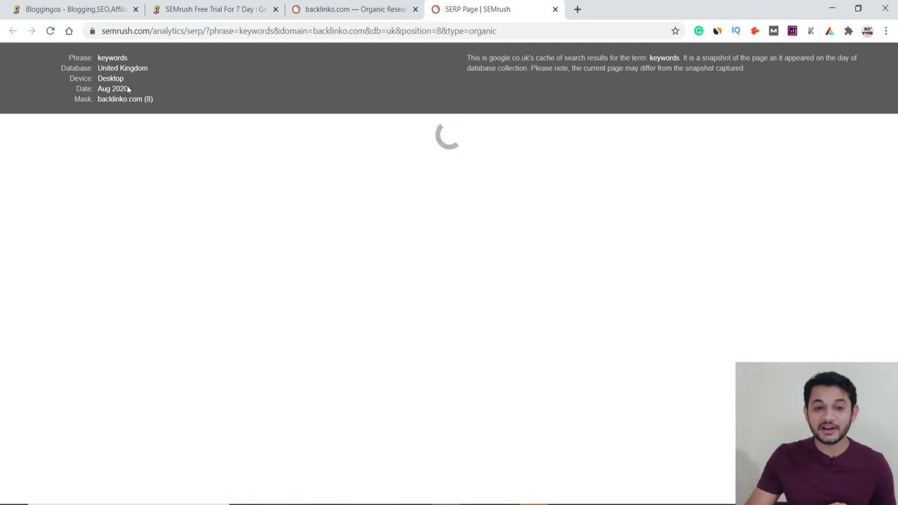
scroll(119, 240, up, 5)
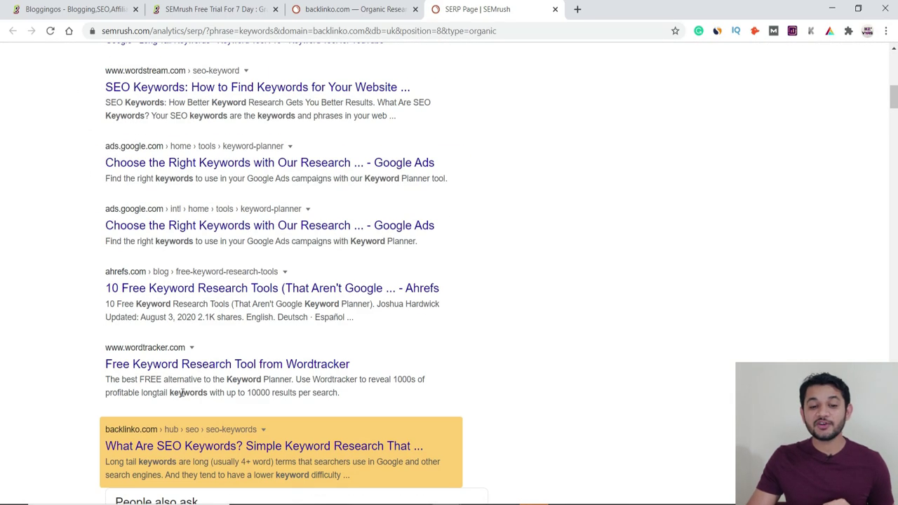
drag(892, 96, 891, 56)
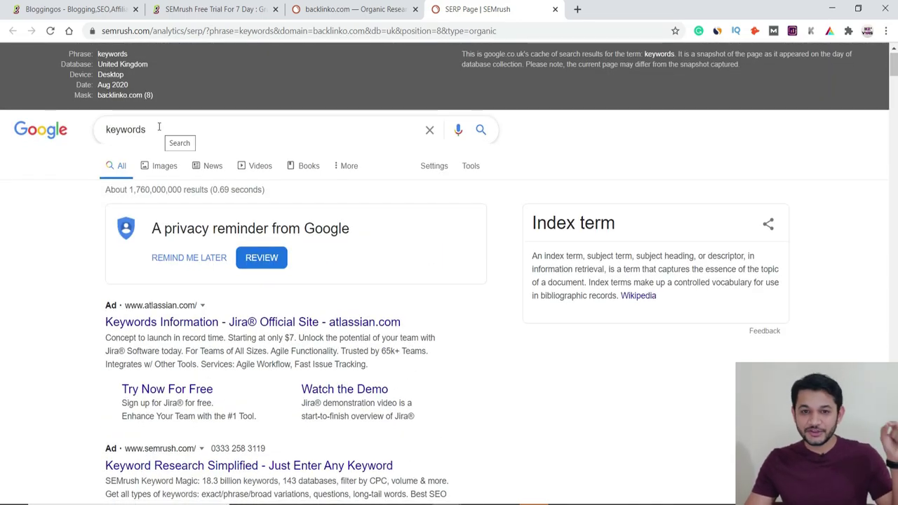
scroll(152, 141, down, 4)
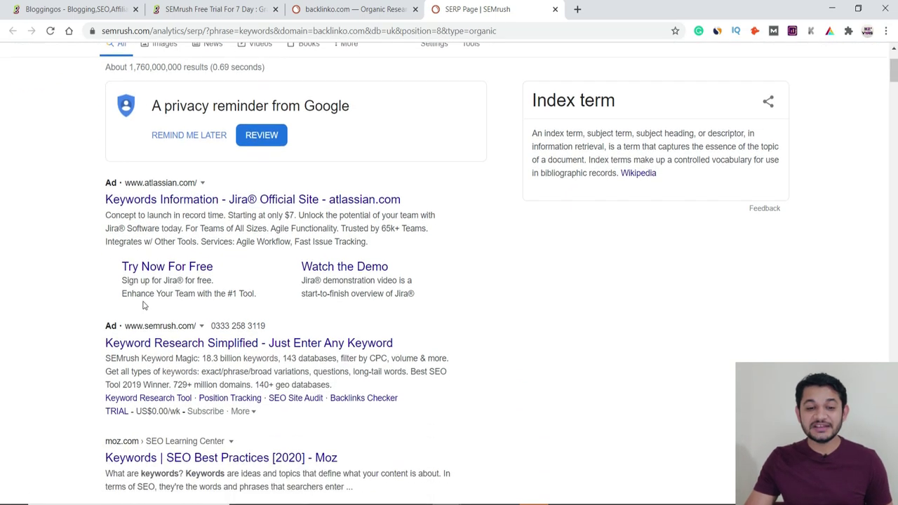
scroll(179, 318, down, 10)
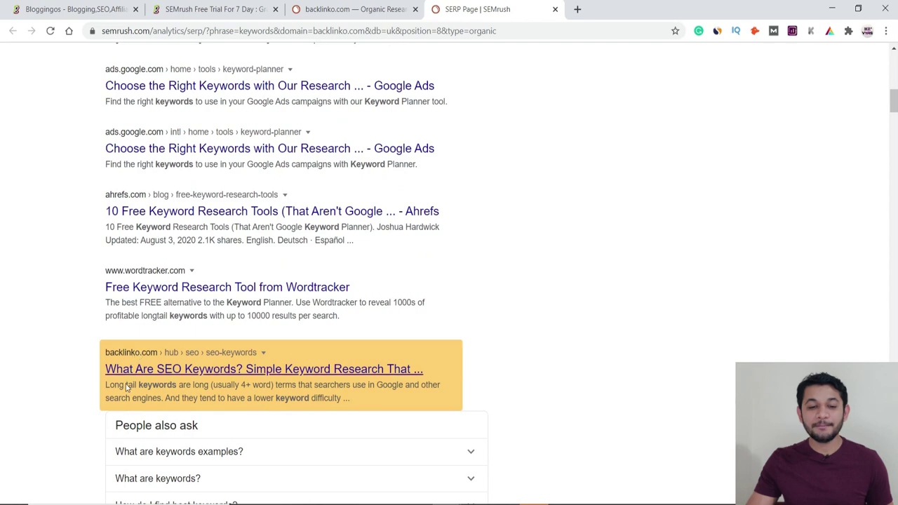
Compare backlinko.com's listed position for "keywords" in Organic Research with its result in the SERP snapshot
click(354, 10)
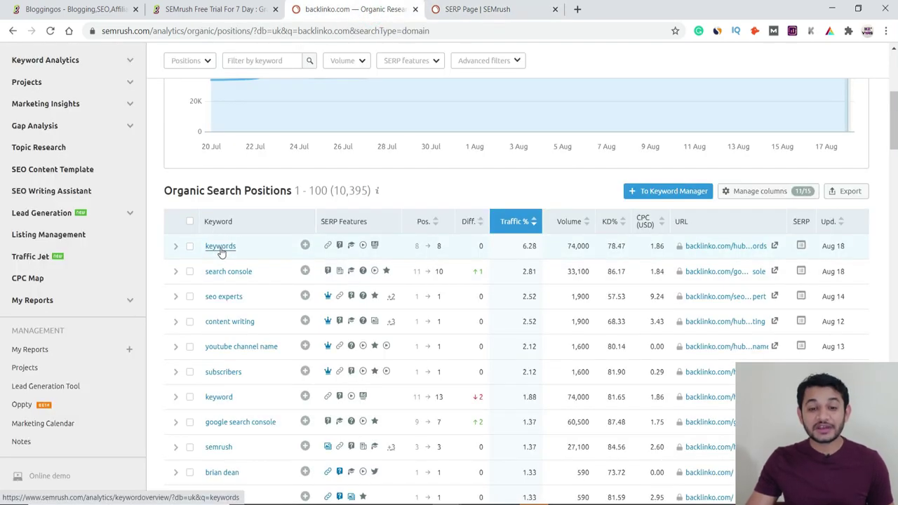
scroll(278, 219, up, 5)
click(465, 9)
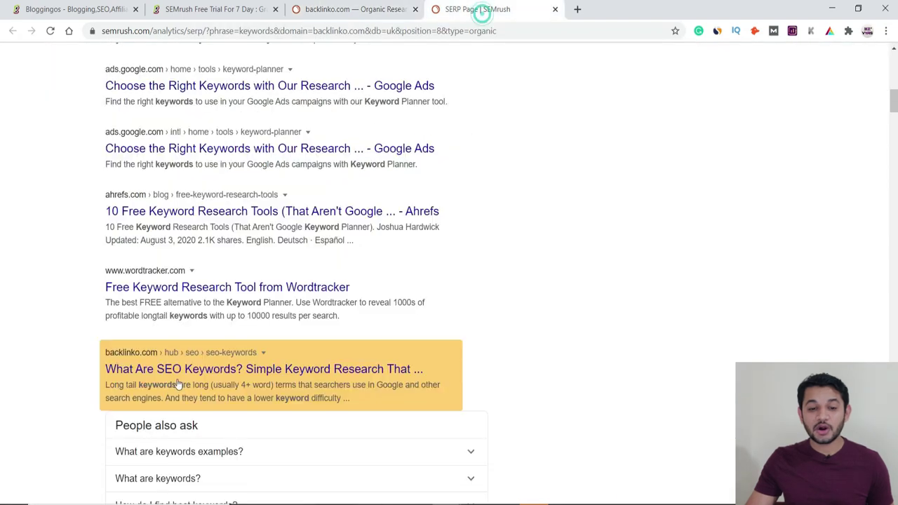
click(351, 9)
scroll(481, 212, down, 4)
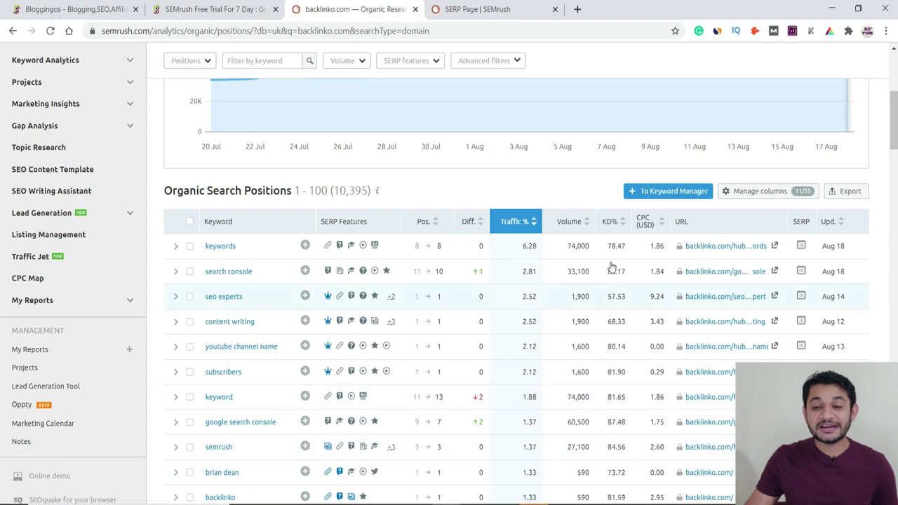
Apply an advanced filter to backlinko.com's organic positions that includes only keywords with KD less than 50
scroll(614, 449, up, 5)
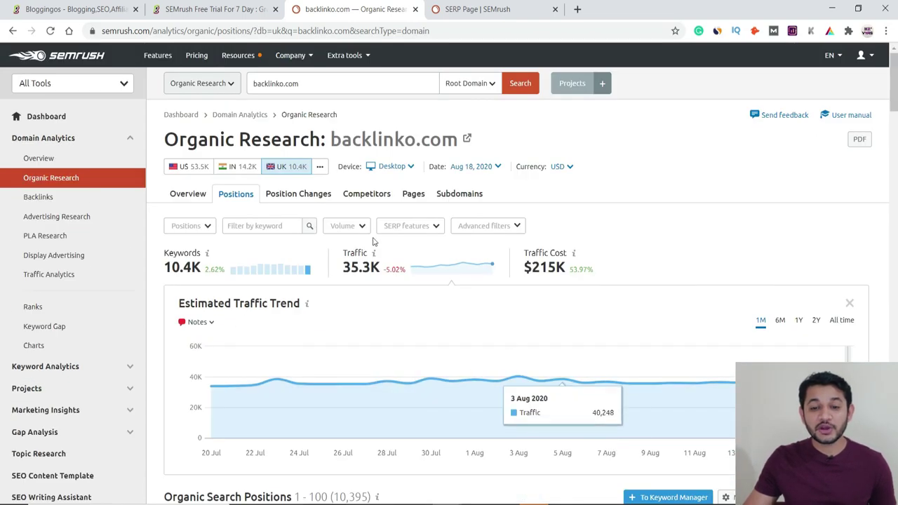
click(515, 227)
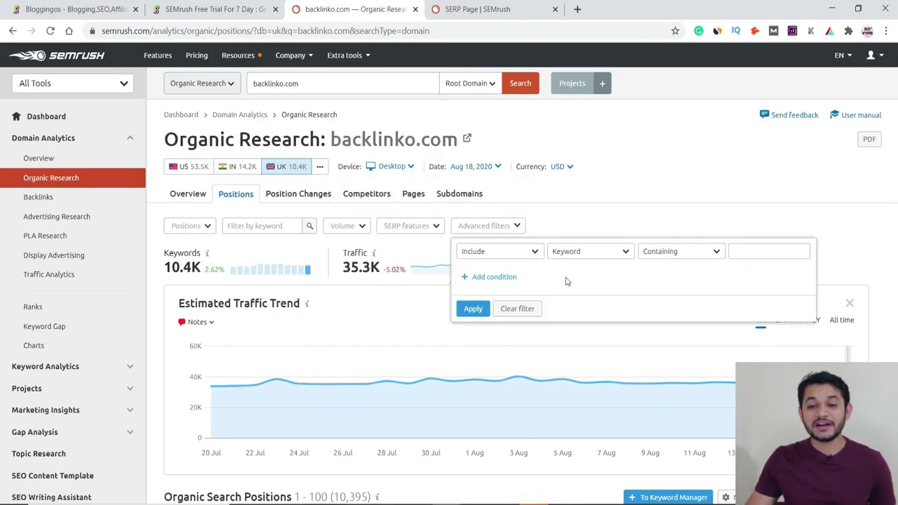
click(538, 252)
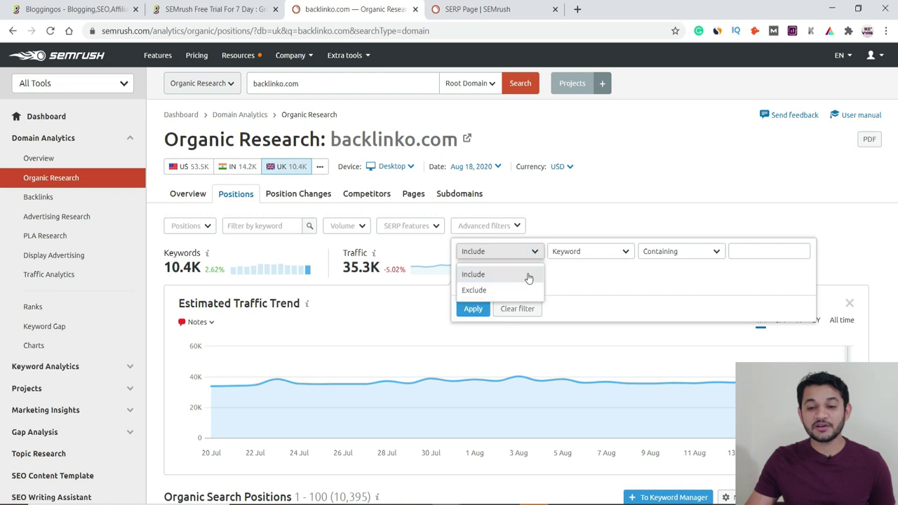
click(526, 274)
click(626, 253)
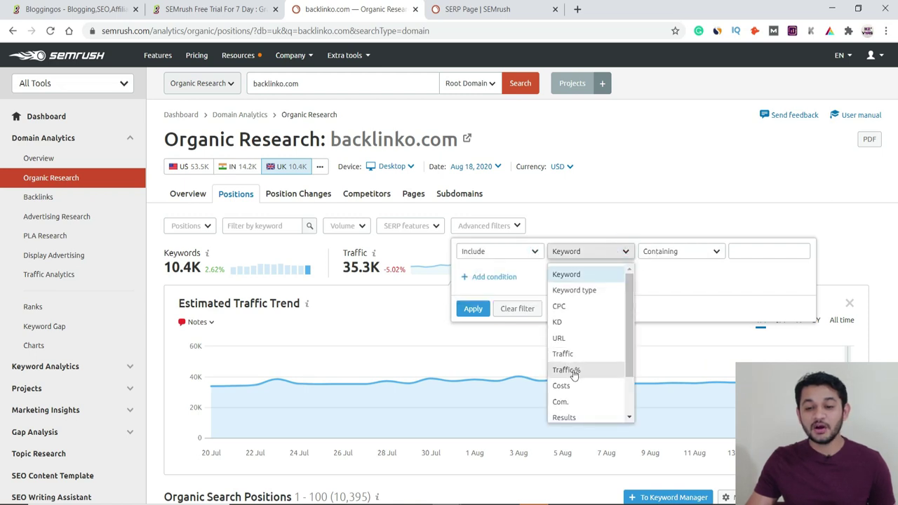
scroll(575, 386, down, 2)
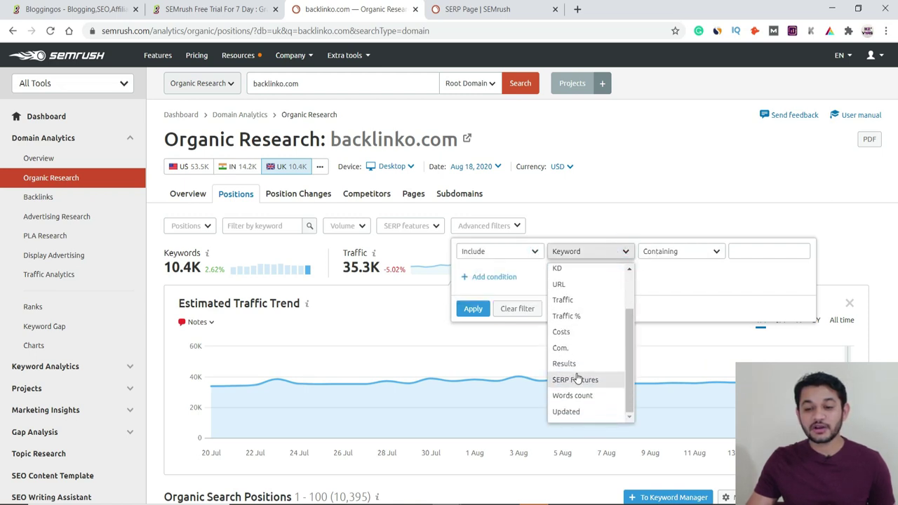
scroll(577, 379, up, 2)
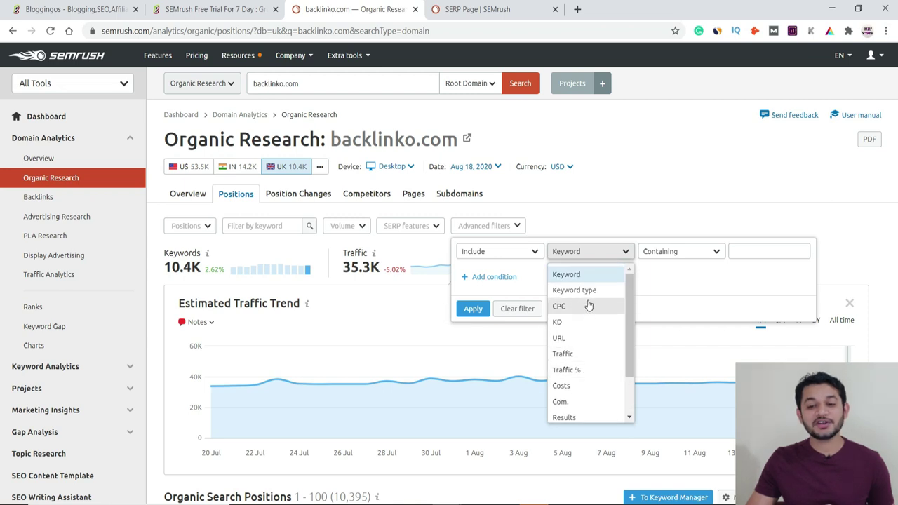
click(561, 323)
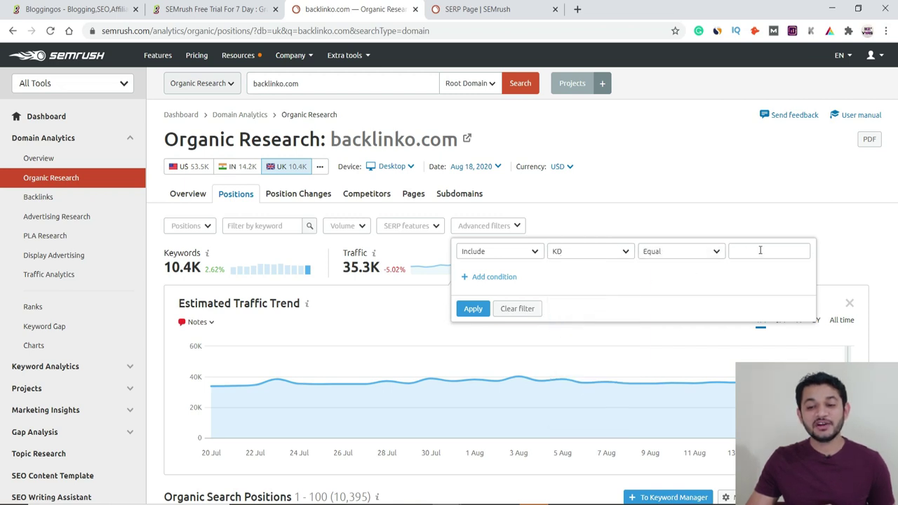
click(690, 253)
click(686, 306)
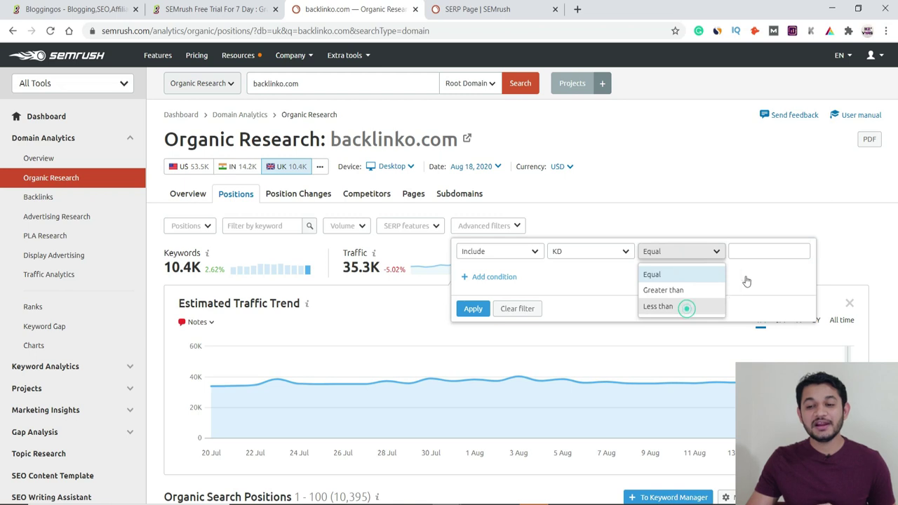
click(757, 253)
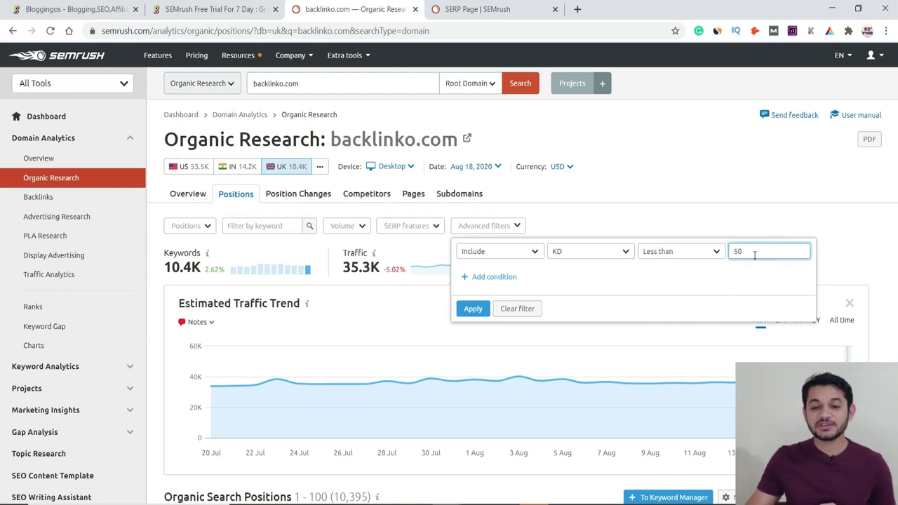
click(473, 309)
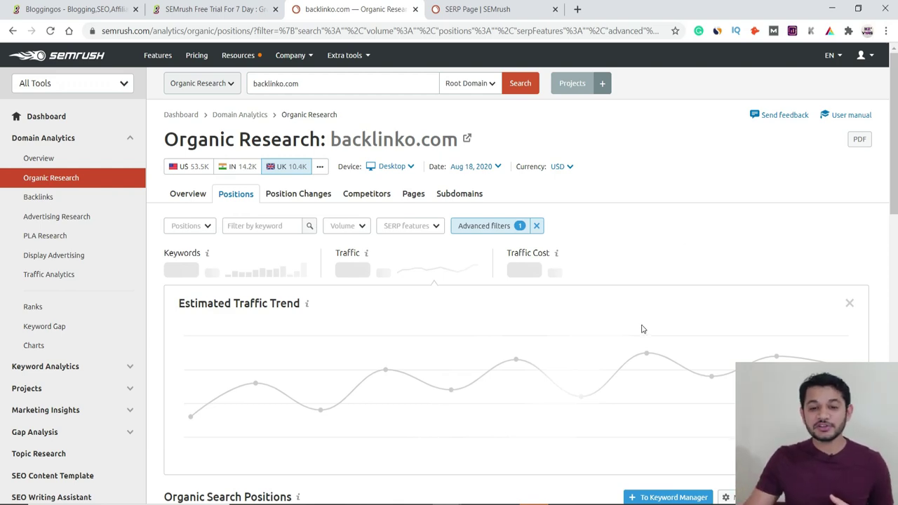
Look over the filtered keywords in backlinko.com's Organic Search Positions table
scroll(641, 329, down, 3)
scroll(640, 334, down, 2)
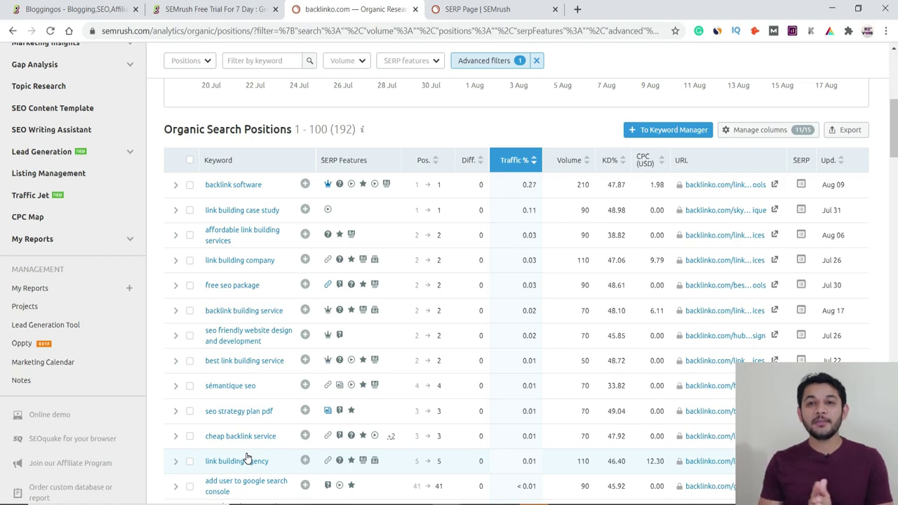
scroll(247, 458, up, 5)
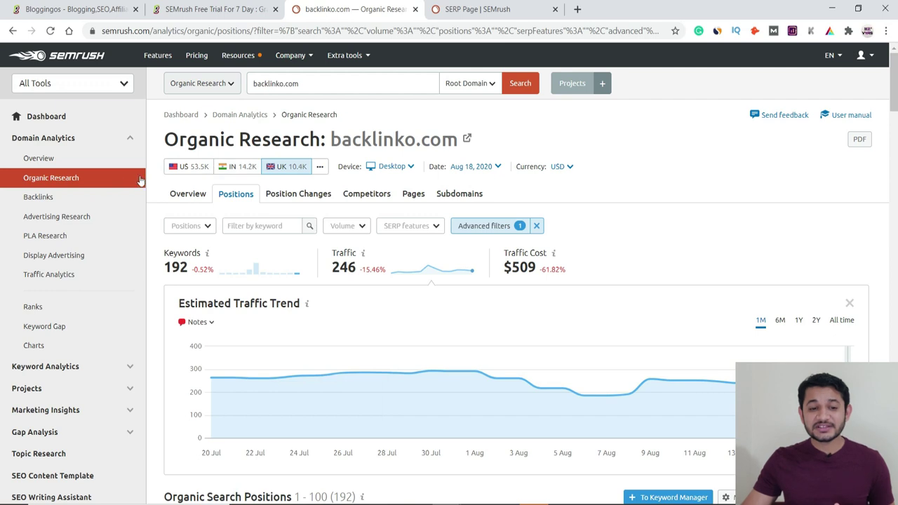
Open the Backlink Analytics overview for backlinko.com and look through its referring domain, anchor and backlink type widgets
click(48, 200)
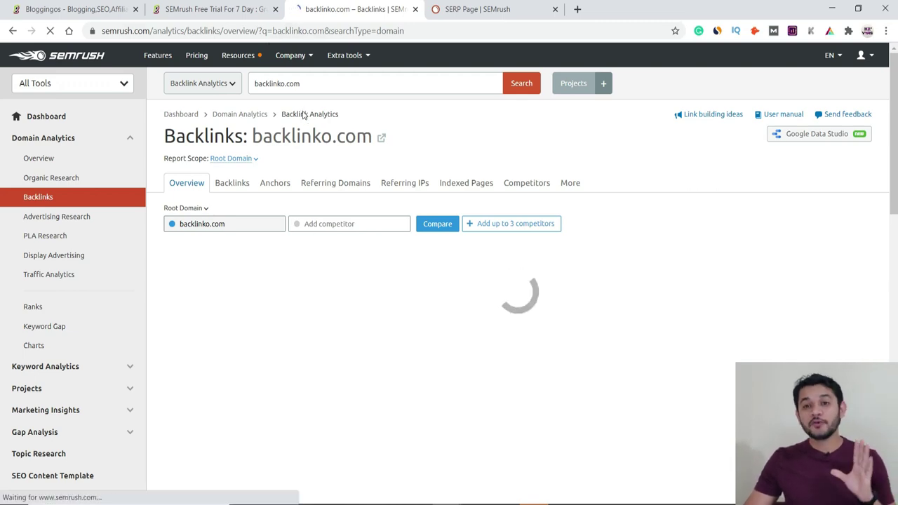
scroll(304, 146, down, 8)
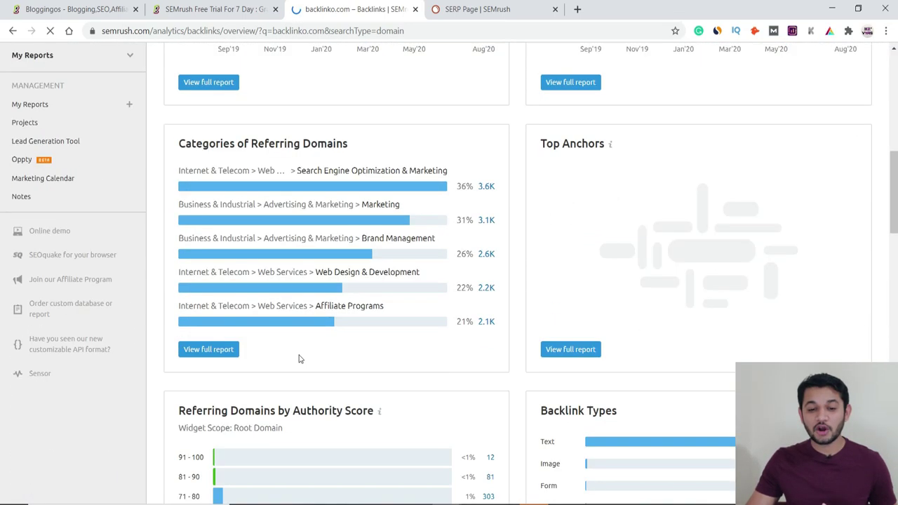
scroll(298, 358, down, 5)
scroll(298, 361, up, 12)
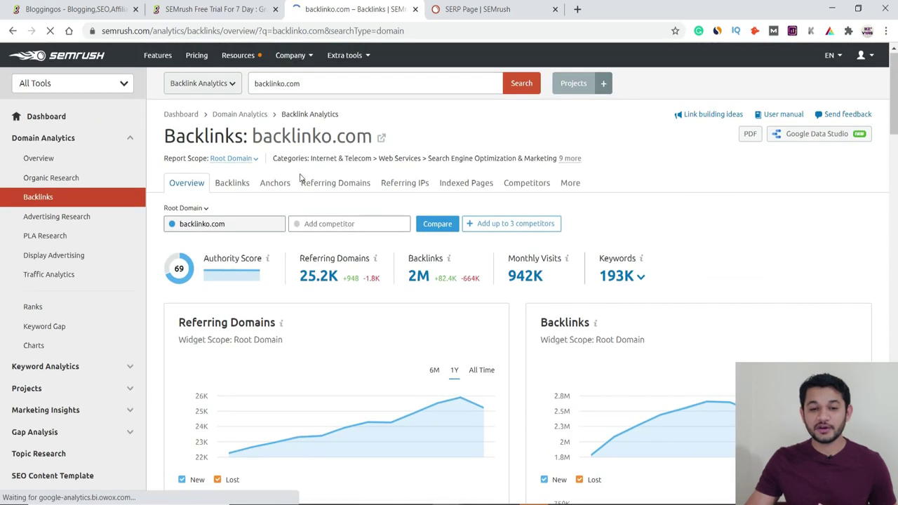
Open backlinko.com's full Backlinks report and examine the source pages, anchors and target URLs in its table
click(227, 183)
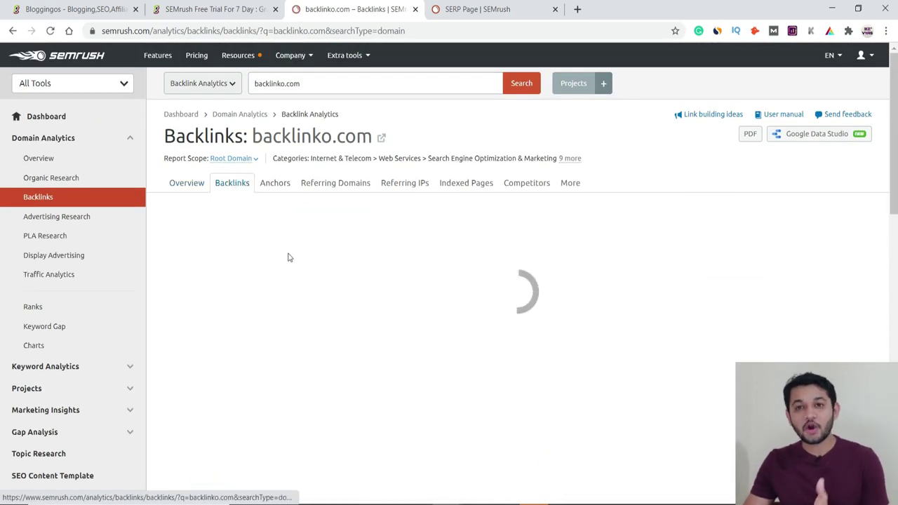
scroll(379, 344, down, 4)
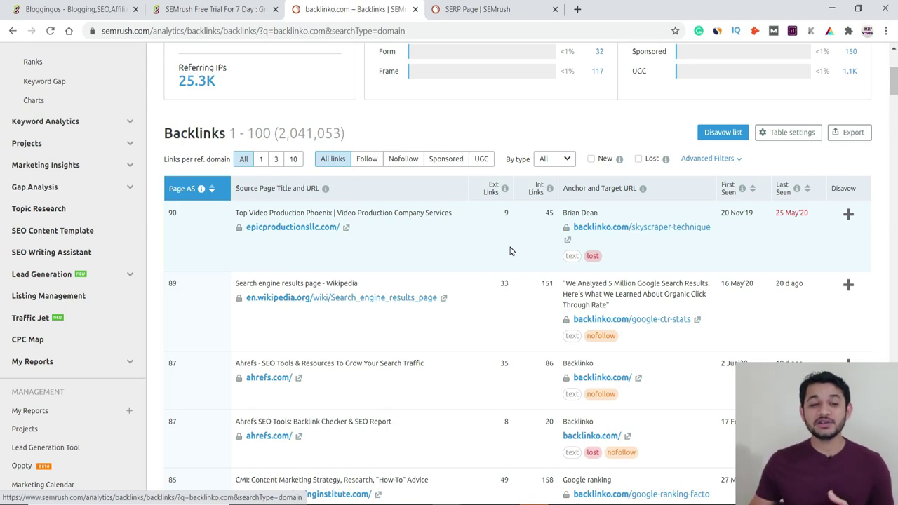
scroll(61, 323, up, 4)
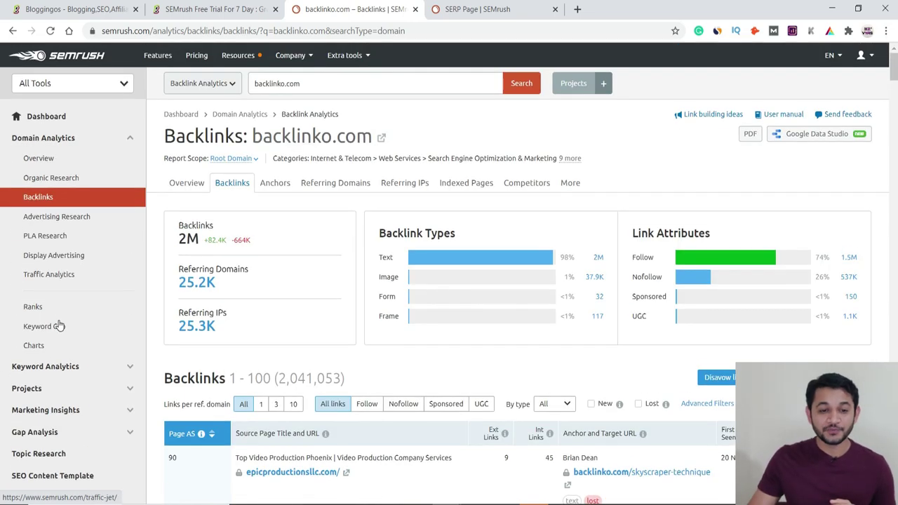
Clear backlinko.com from the search field and switch from Backlink Analytics to the Keyword Magic Tool
click(130, 370)
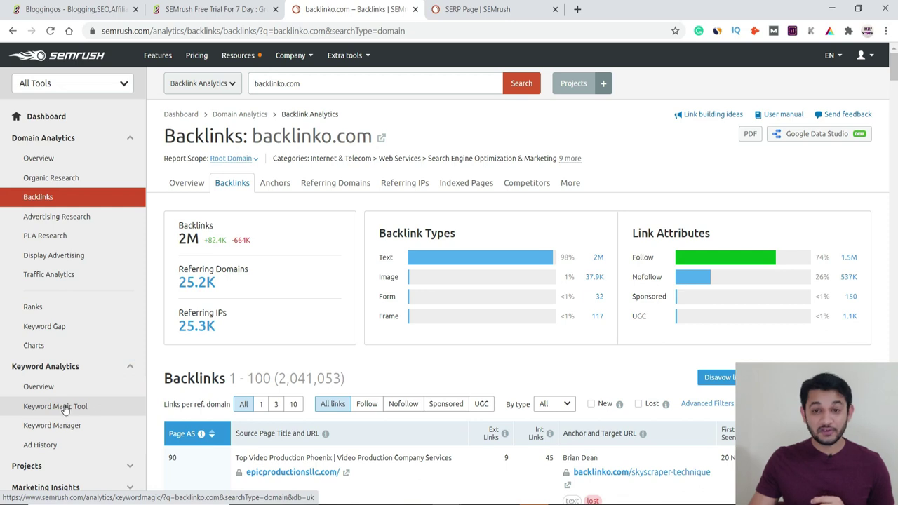
click(442, 87)
click(493, 84)
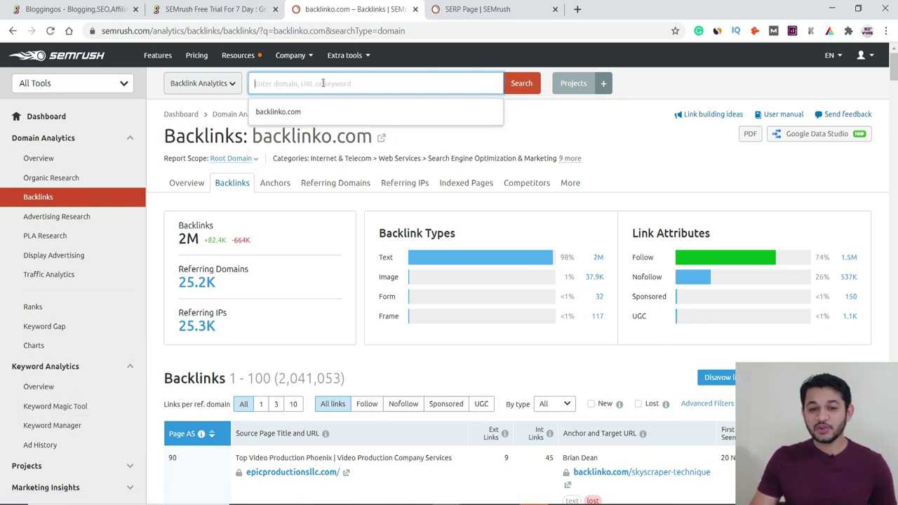
click(231, 84)
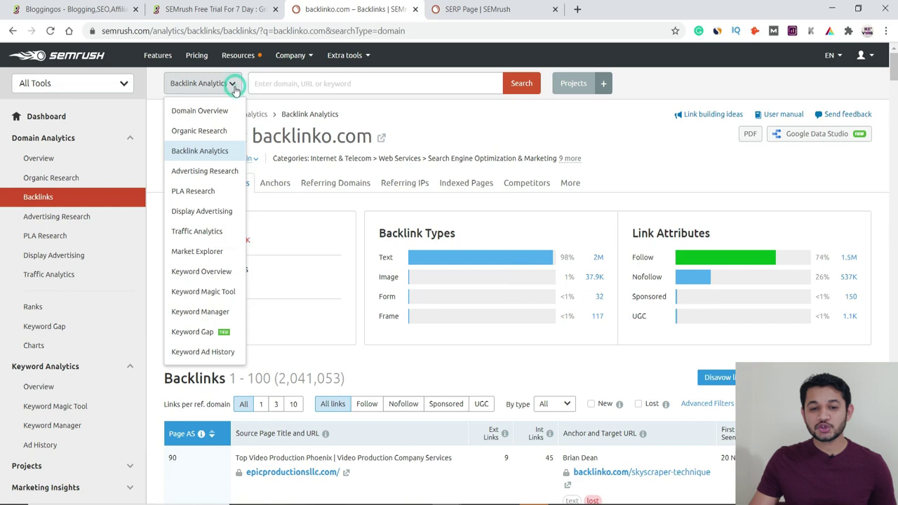
click(205, 293)
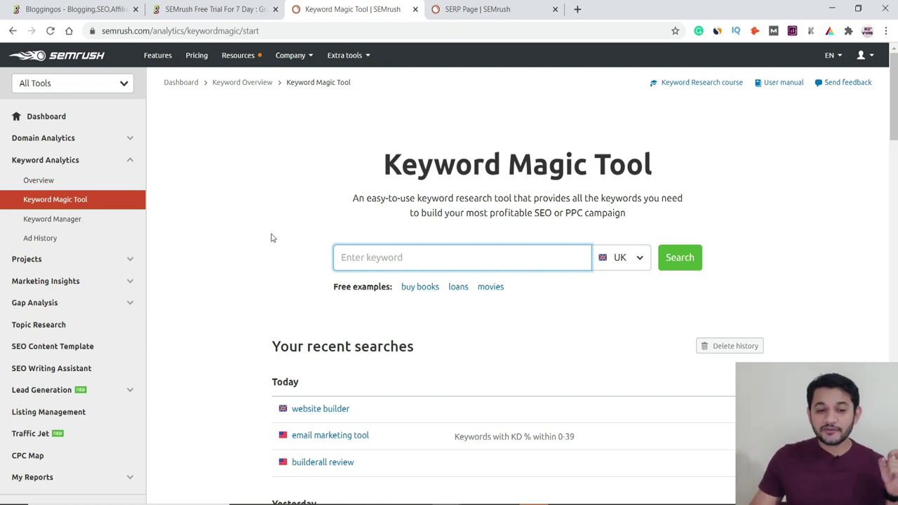
Search the Keyword Magic Tool for "keyword search volume" in the United States database
click(411, 258)
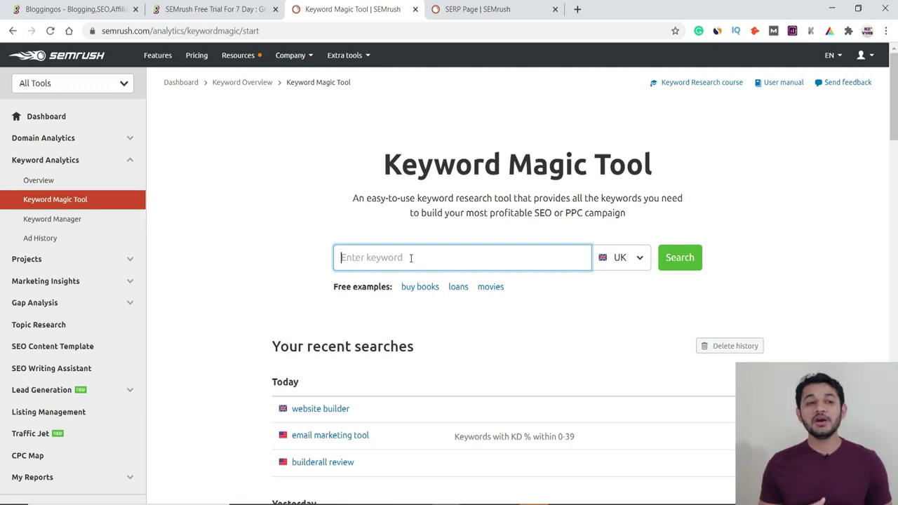
text(keyword search volume)
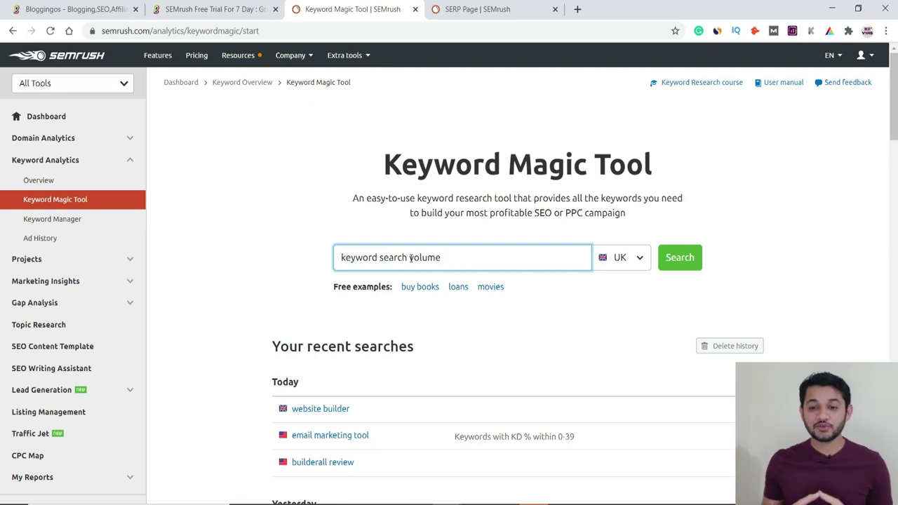
click(639, 259)
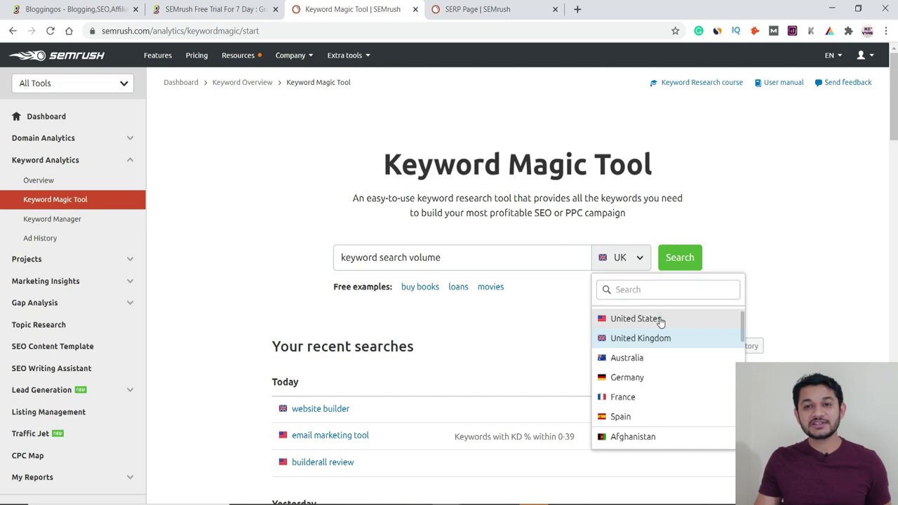
click(661, 320)
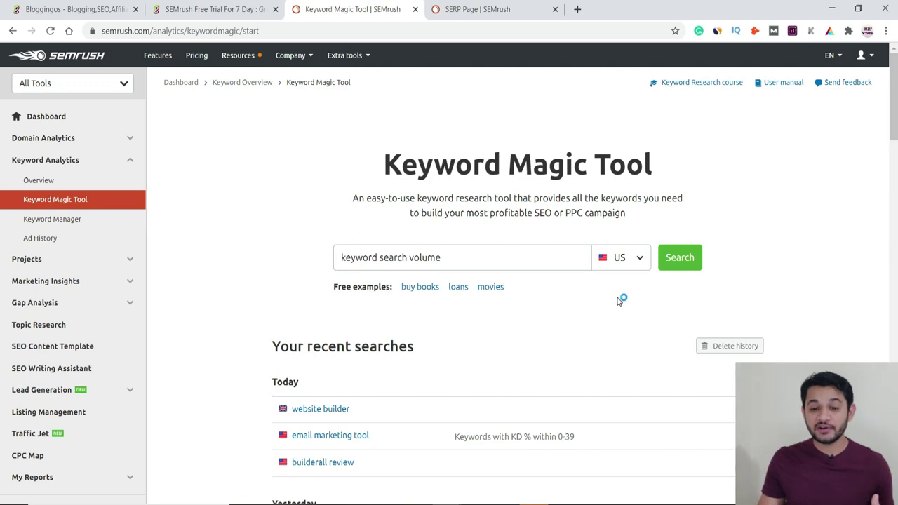
click(675, 266)
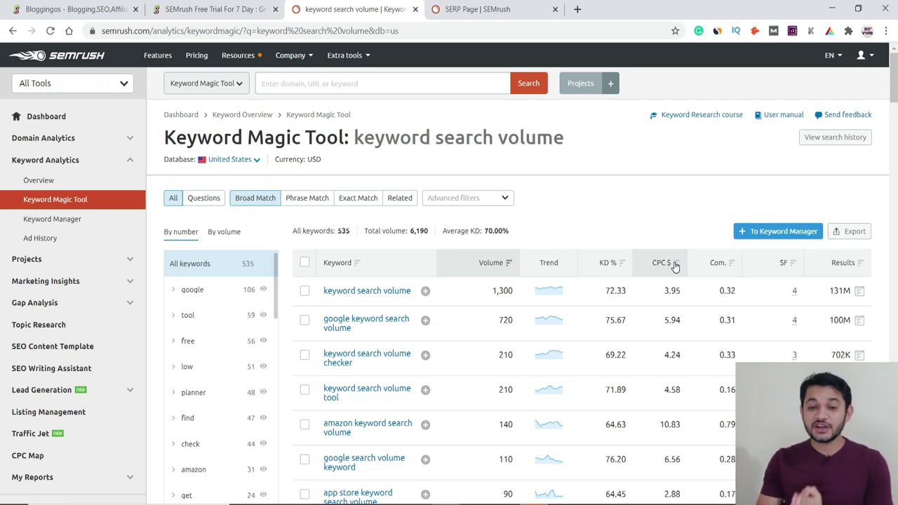
Examine the Keyword Magic Tool results for "keyword search volume", including the keyword totals, average KD and the first keyword's KD %
scroll(563, 336, down, 5)
scroll(558, 334, up, 5)
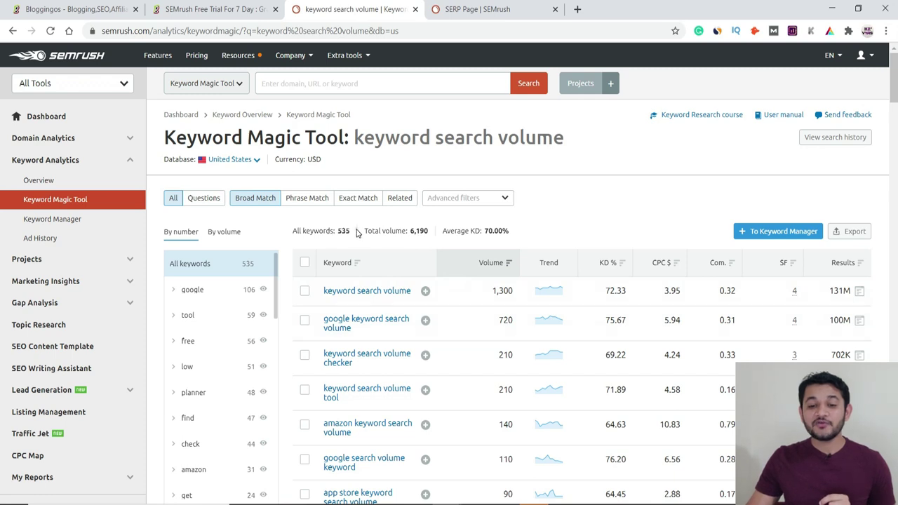
drag(482, 231, 337, 235)
click(576, 216)
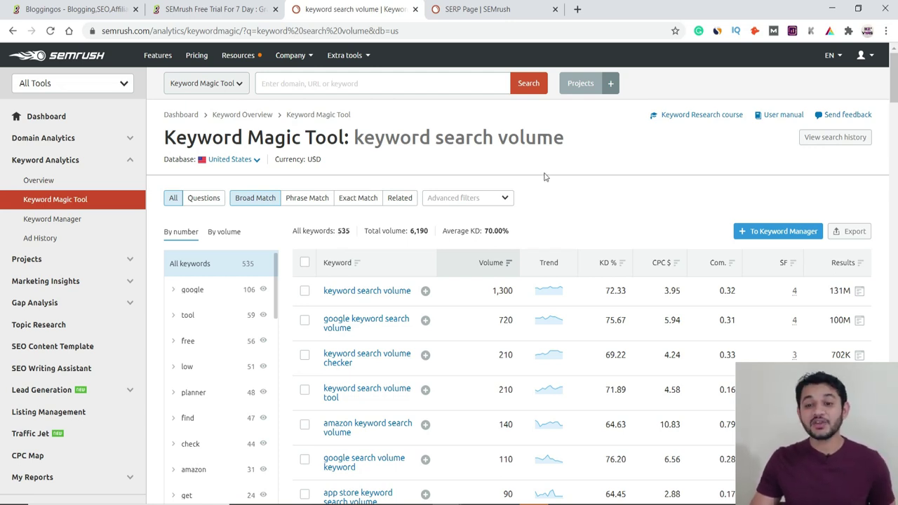
drag(572, 137, 355, 138)
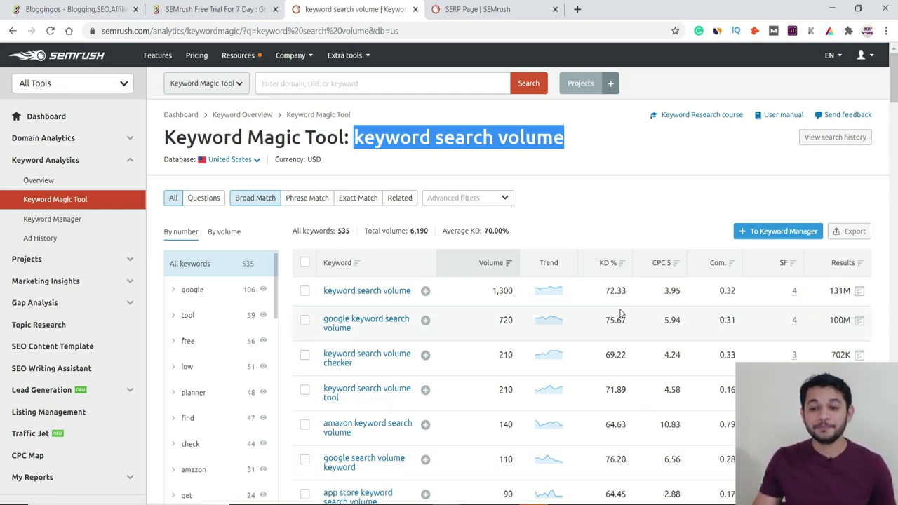
drag(605, 289, 628, 292)
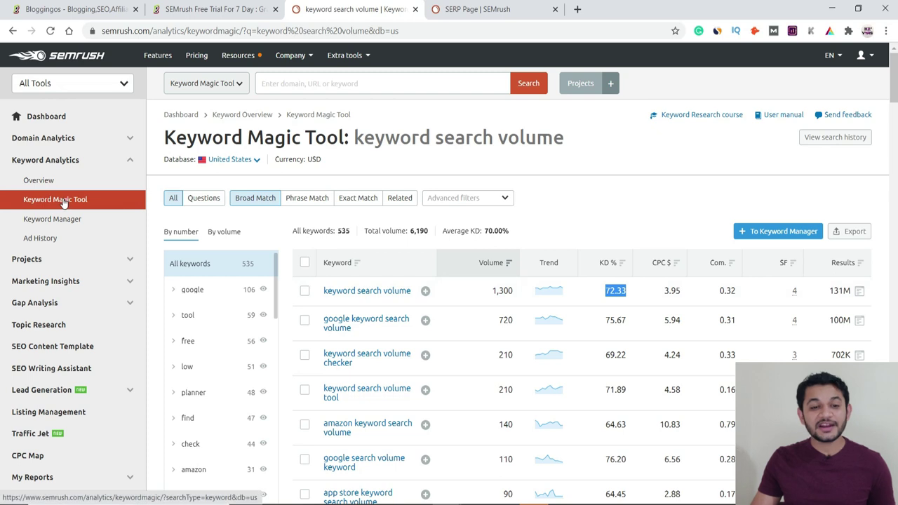
Analyze "keyword search volume" in Keyword Overview for the United States
click(42, 183)
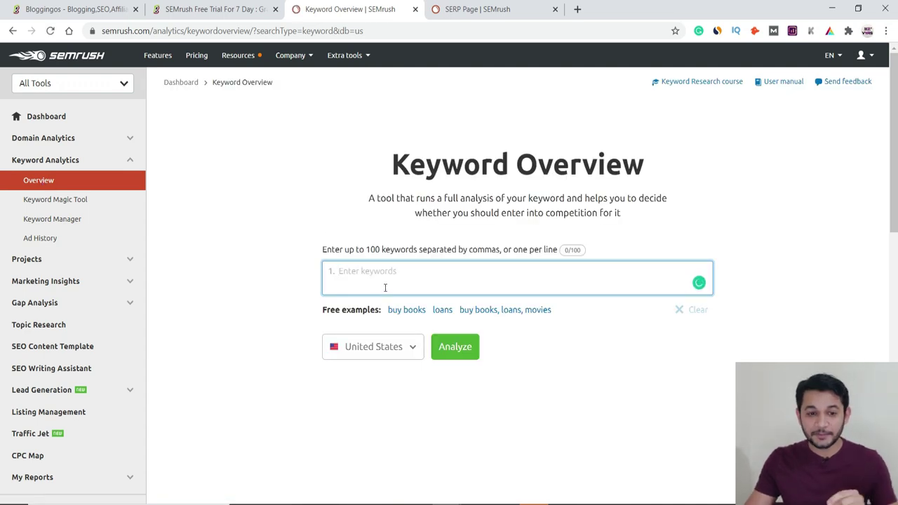
text(key)
key(BackSpace)
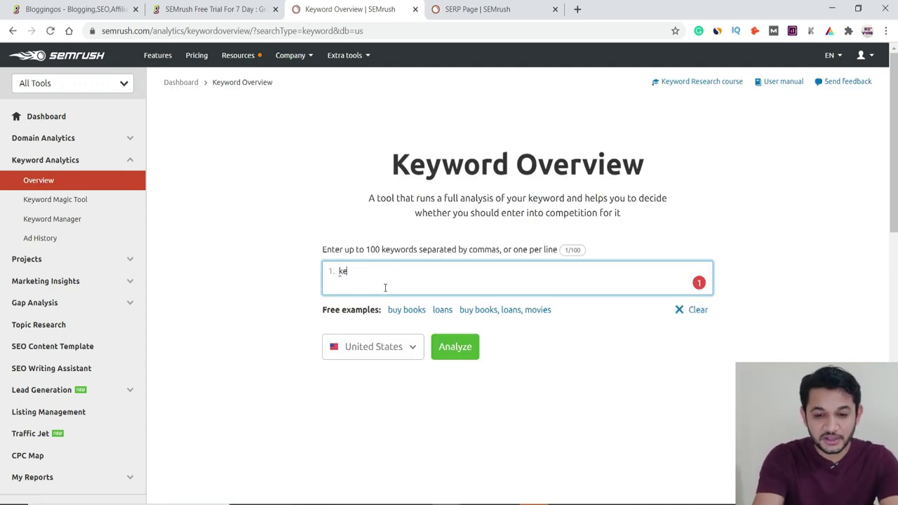
text(yword s)
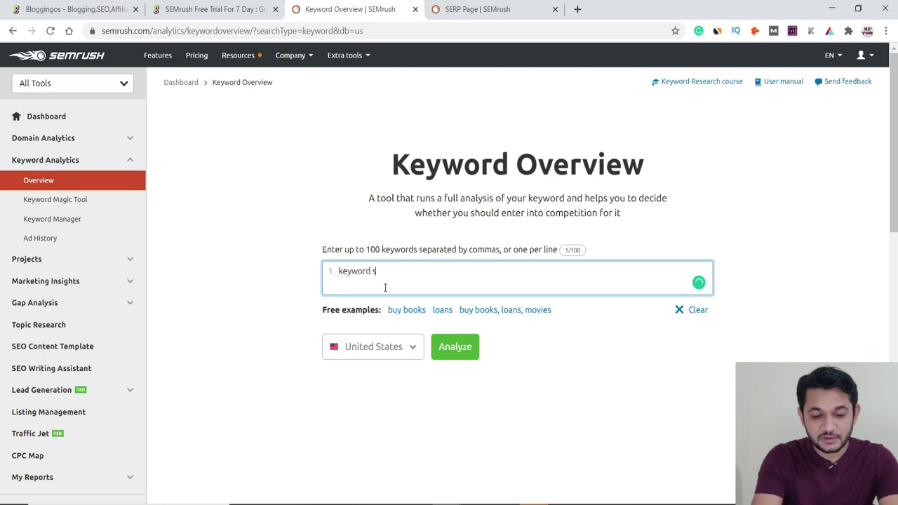
text(earch volume)
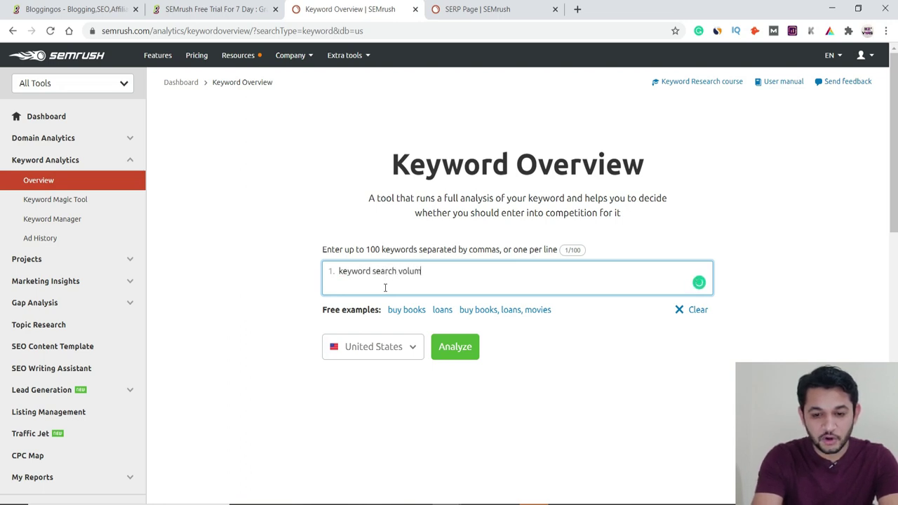
click(456, 346)
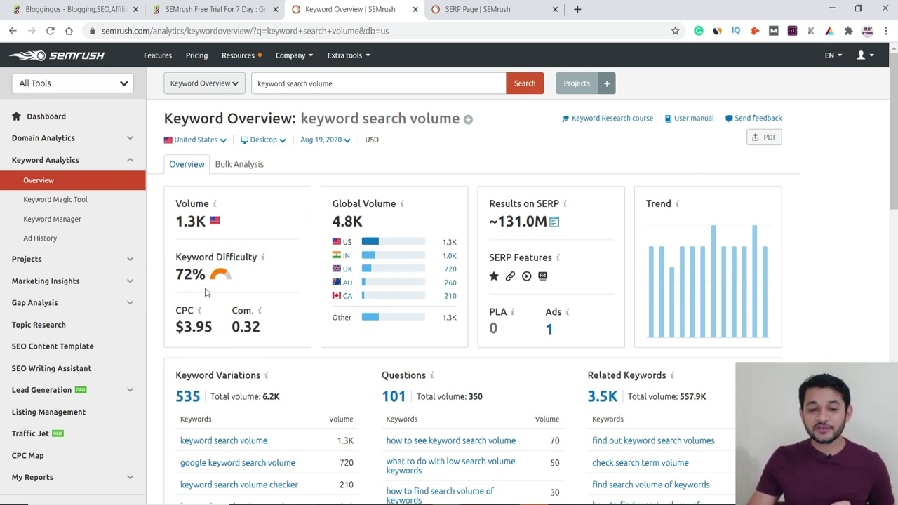
Open the Google results snapshot for "keyword search volume", highlight its number of results and return to the Keyword Overview report
mouse_move(221, 276)
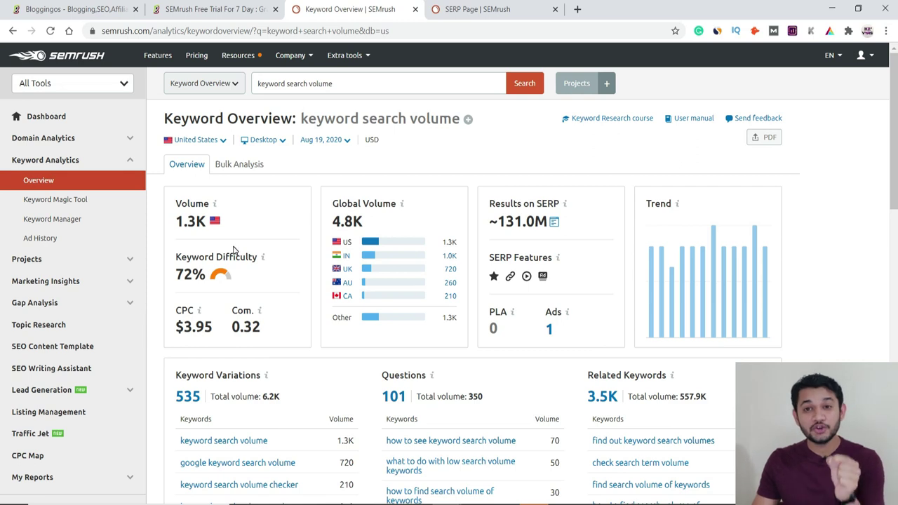
mouse_move(385, 282)
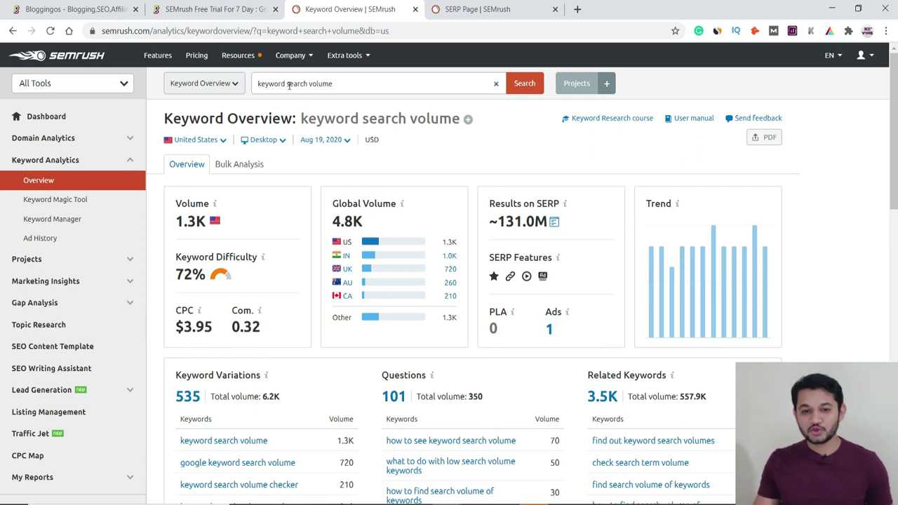
click(554, 222)
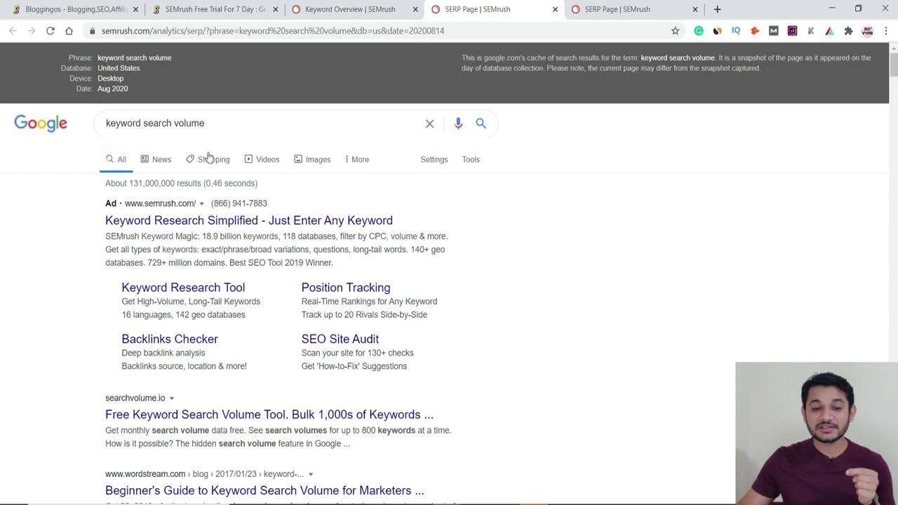
drag(176, 183, 129, 182)
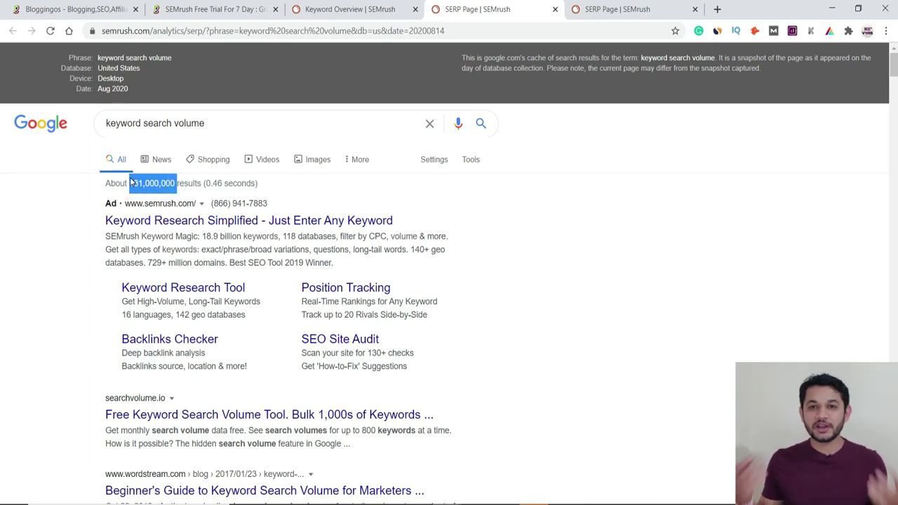
click(311, 9)
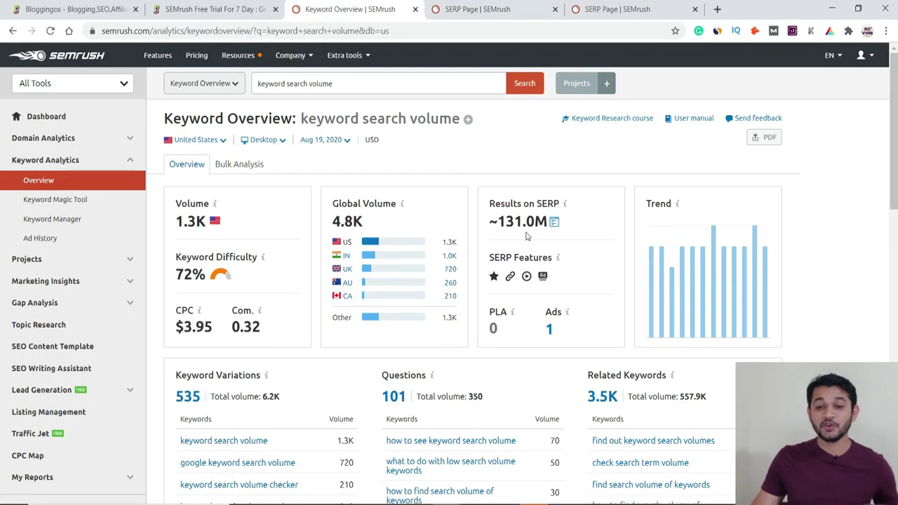
Review the keyword's metrics and keyword ideas, and open the full list of keyword variations
scroll(531, 235, down, 3)
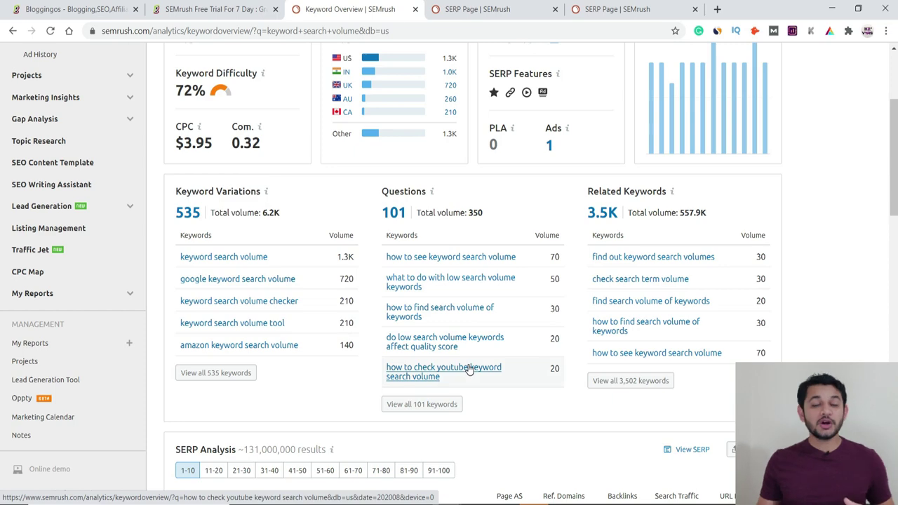
scroll(467, 368, up, 3)
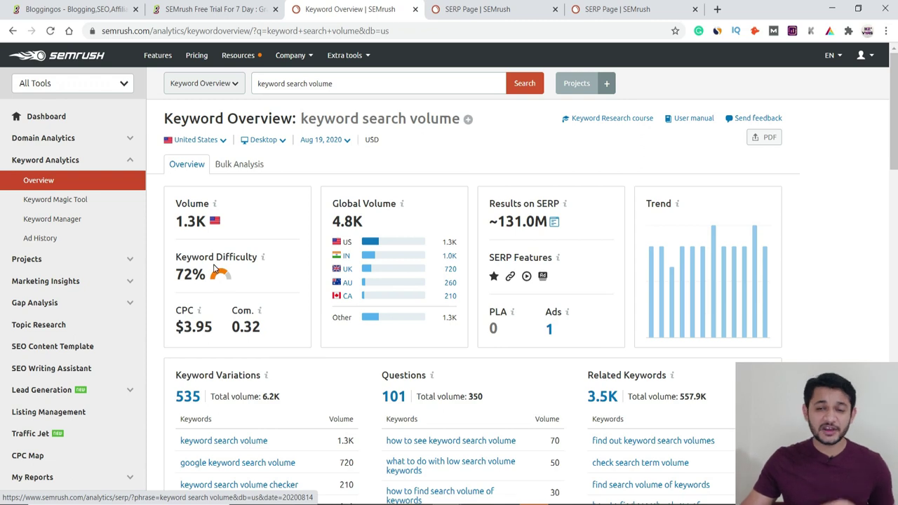
scroll(214, 267, down, 1)
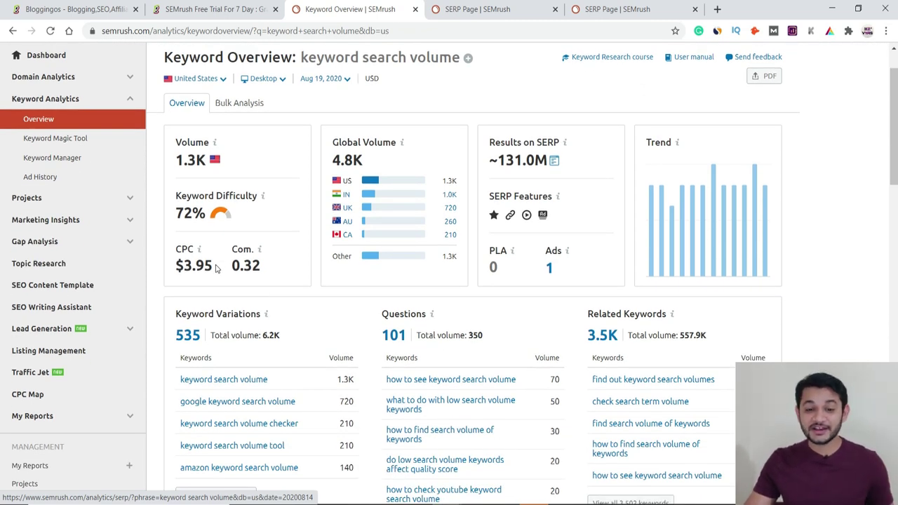
scroll(215, 268, down, 1)
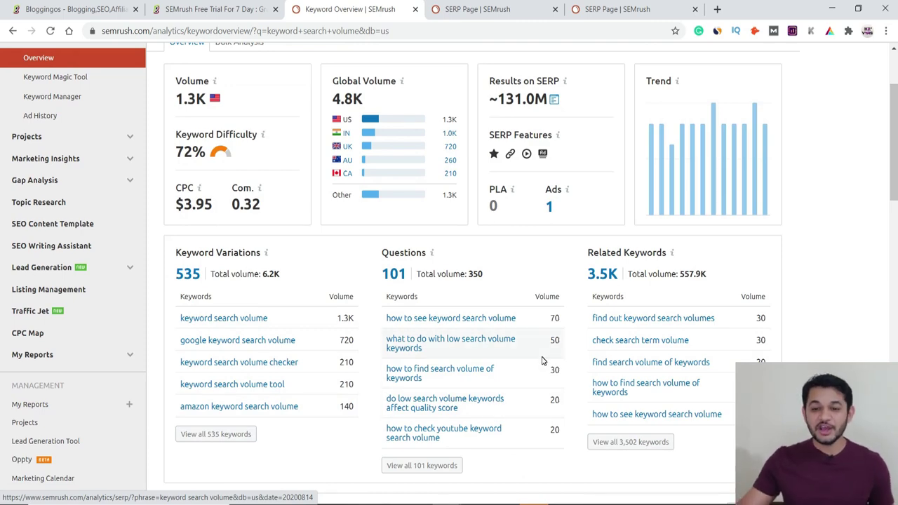
scroll(542, 361, down, 2)
click(227, 316)
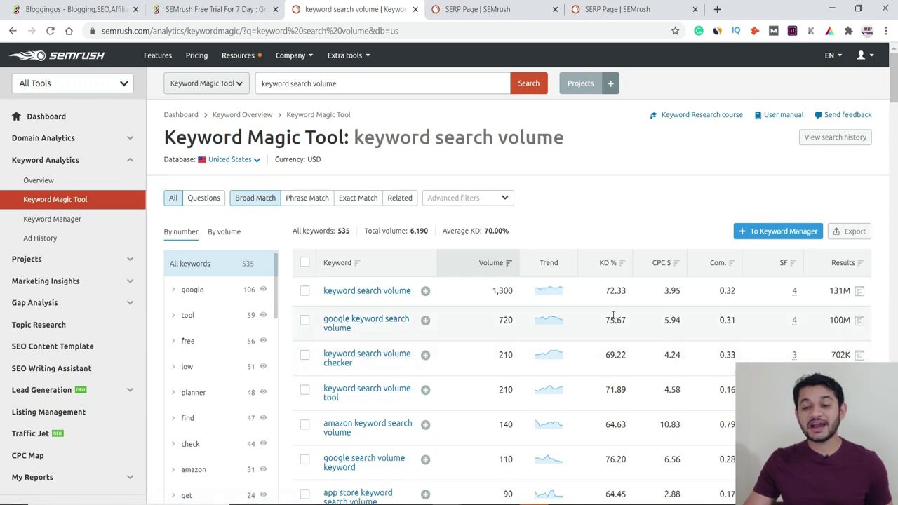
Filter the "keyword search volume" keyword list to a KD % range of 0 to 50
scroll(612, 331, down, 3)
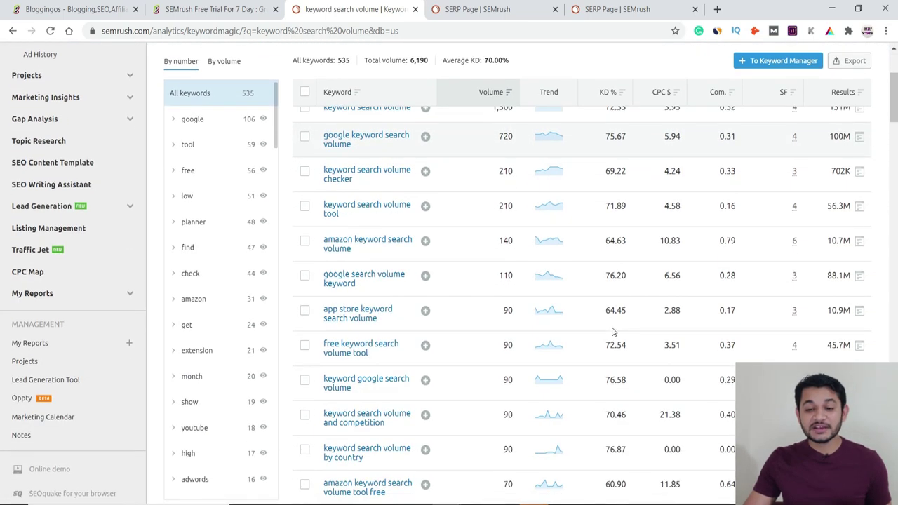
scroll(612, 417, down, 2)
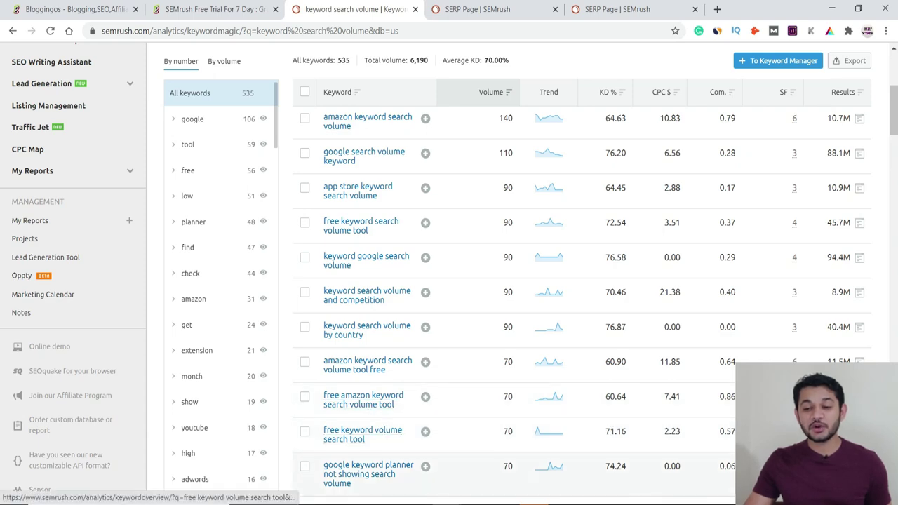
scroll(491, 316, up, 5)
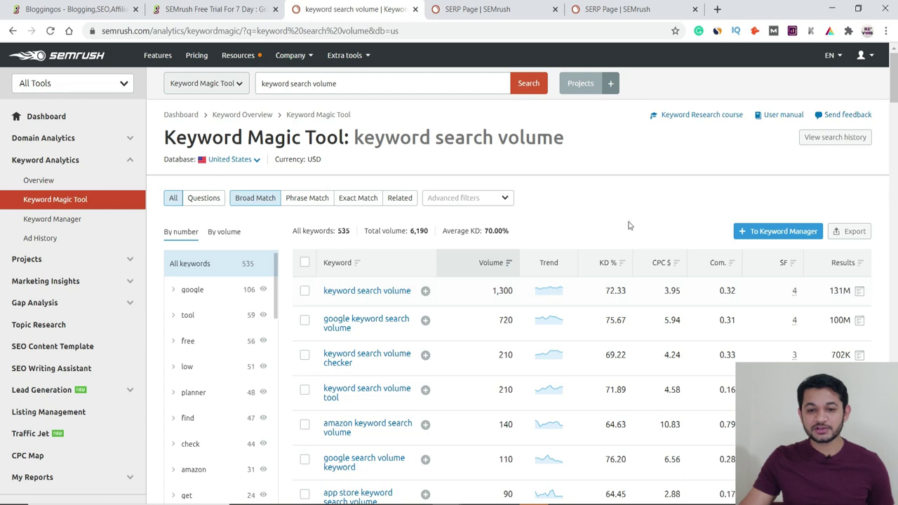
click(509, 200)
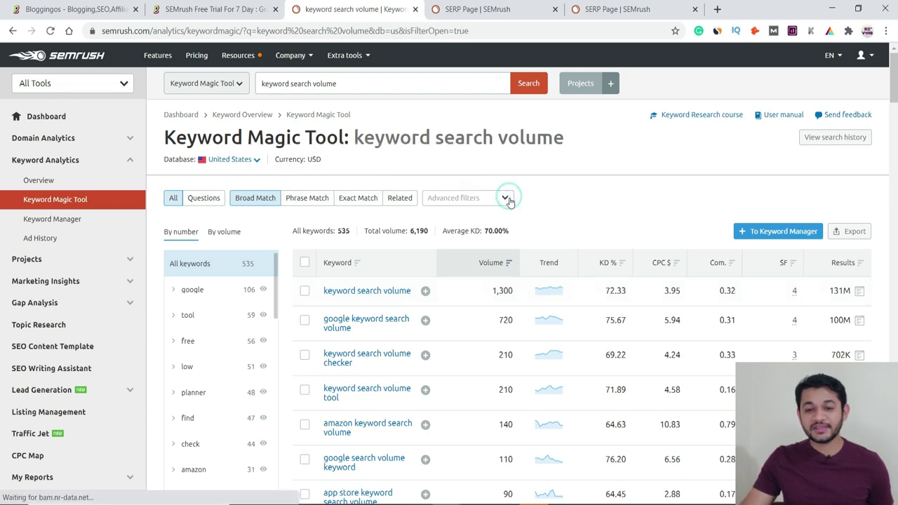
click(390, 287)
text(0)
key(Tab)
text(50)
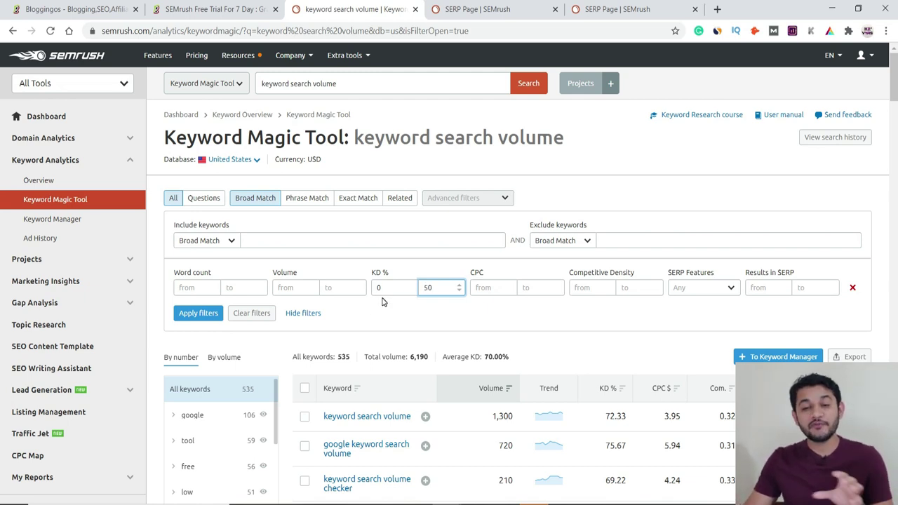
click(187, 315)
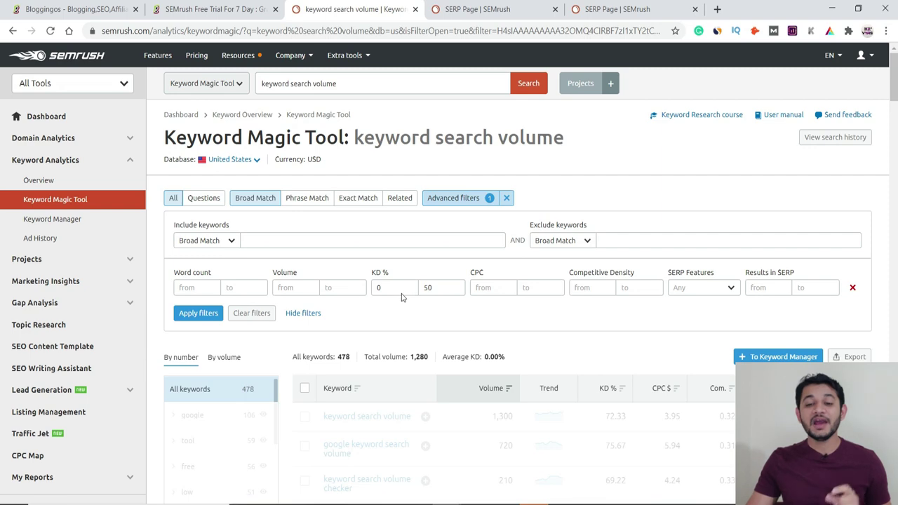
Look through the filtered keywords and remove the KD % filter from the list
scroll(404, 297, down, 3)
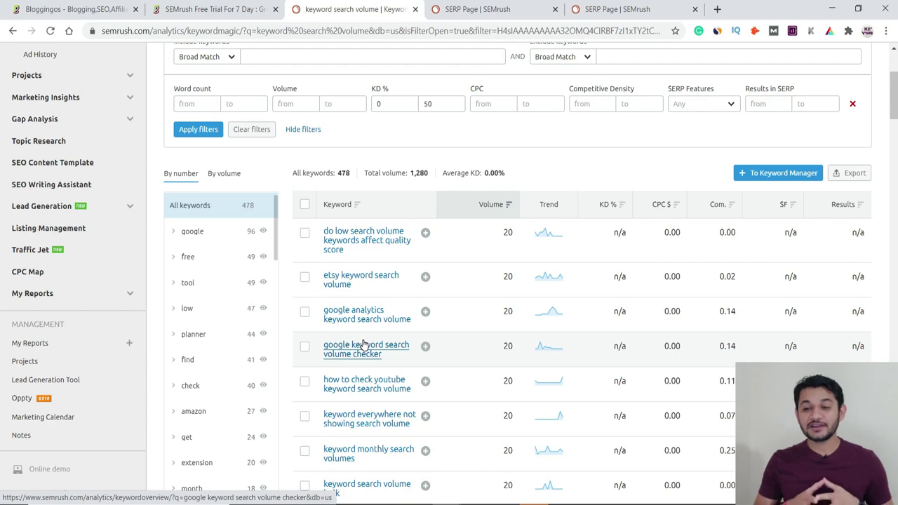
scroll(363, 344, down, 5)
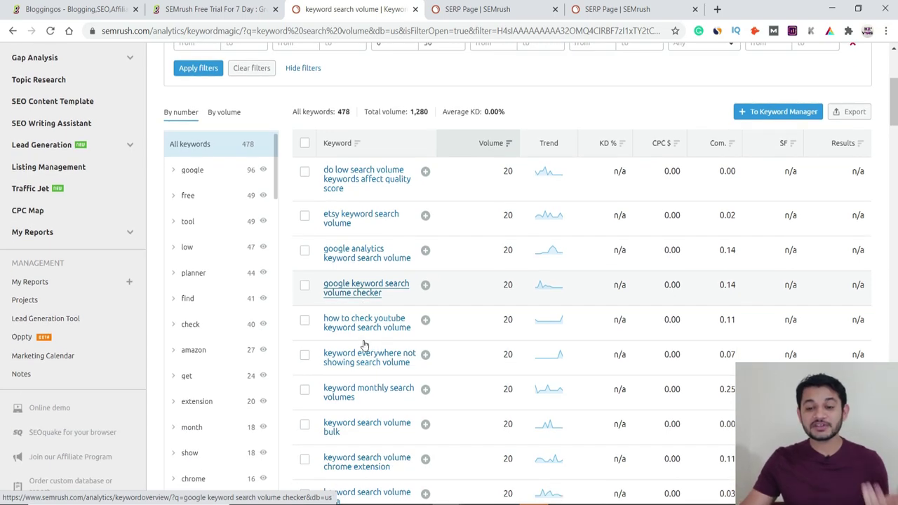
scroll(363, 343, up, 4)
scroll(363, 344, up, 3)
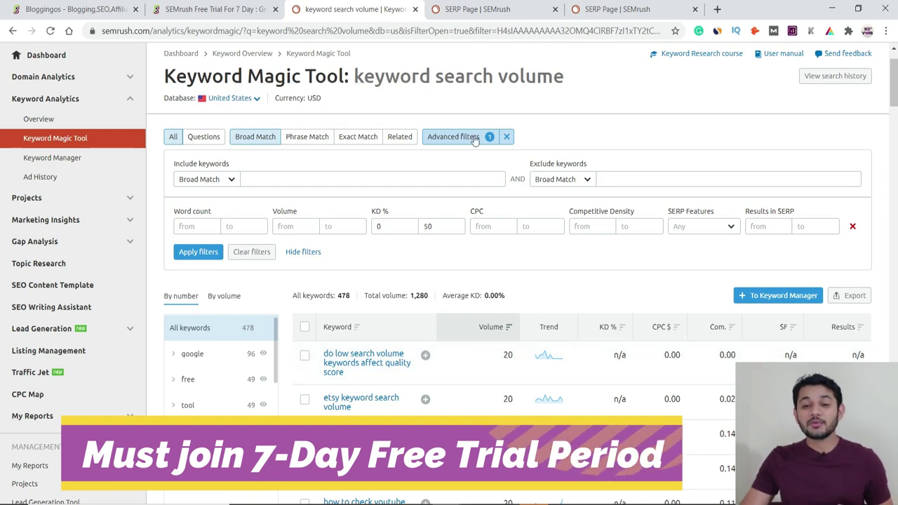
click(510, 137)
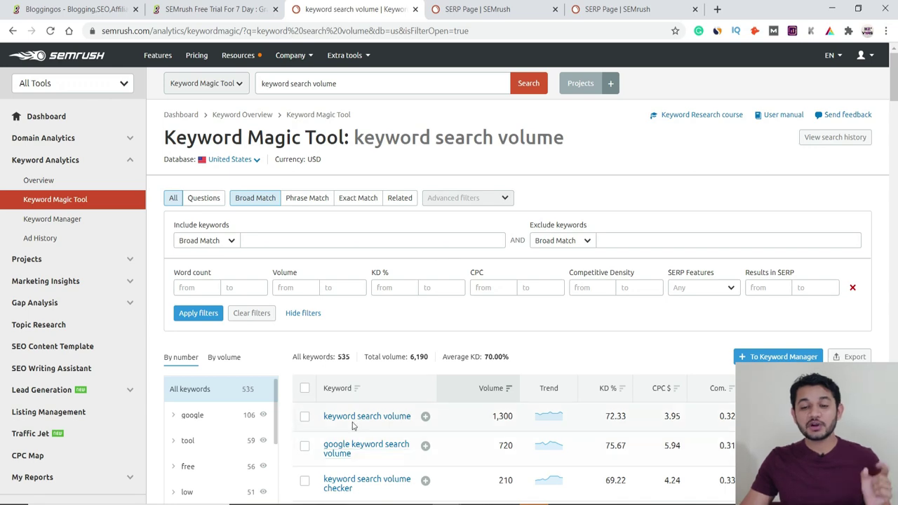
Switch the keyword list from Broad Match to Phrase Match and examine the matching keywords with their volume and KD %
scroll(357, 442, down, 2)
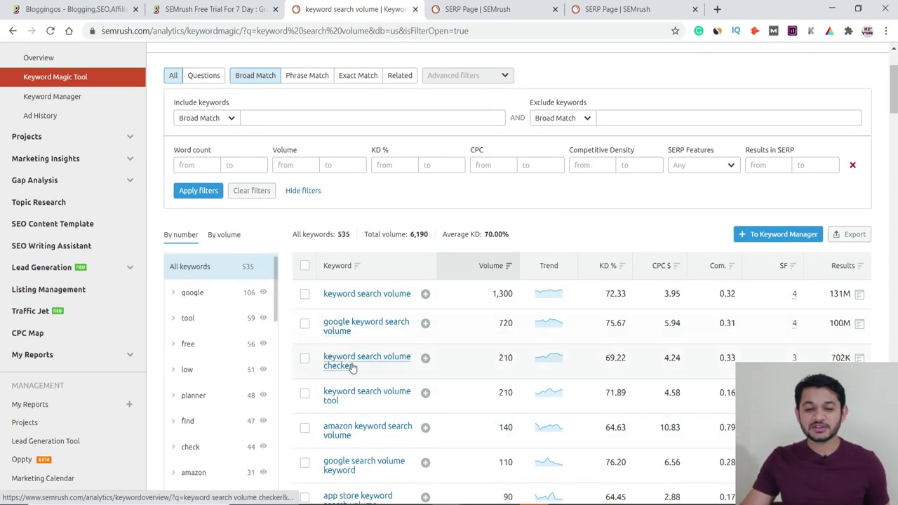
scroll(357, 364, up, 2)
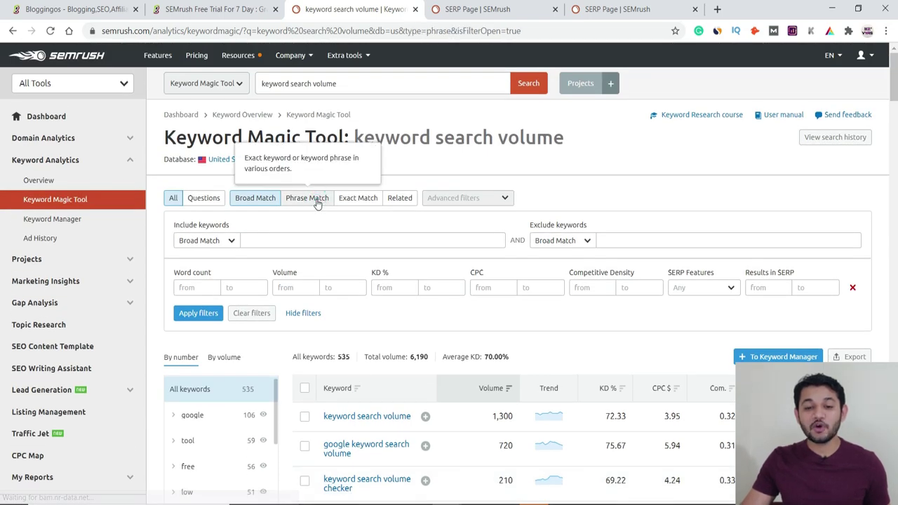
click(317, 200)
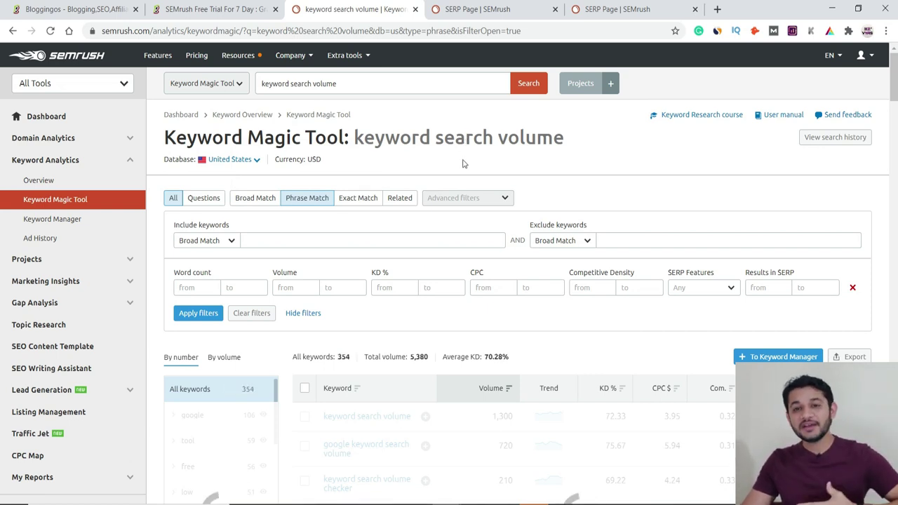
scroll(463, 171, down, 1)
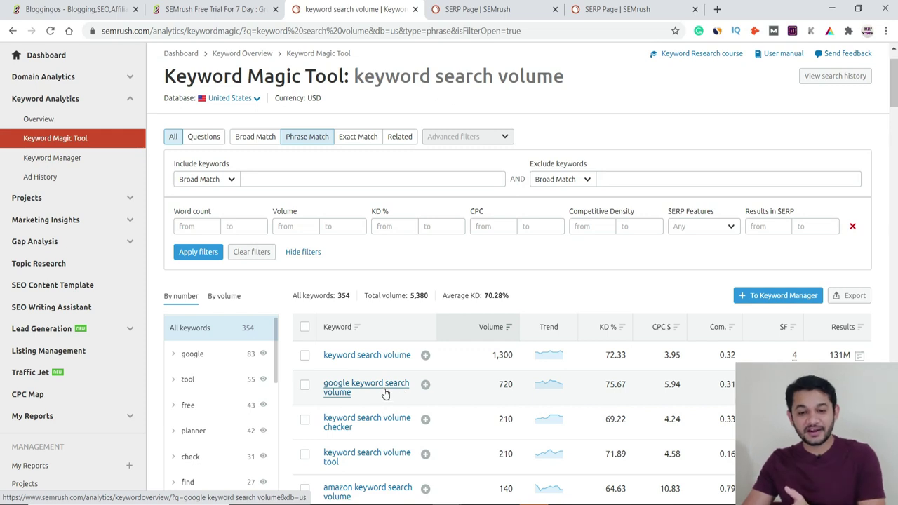
scroll(384, 394, down, 1)
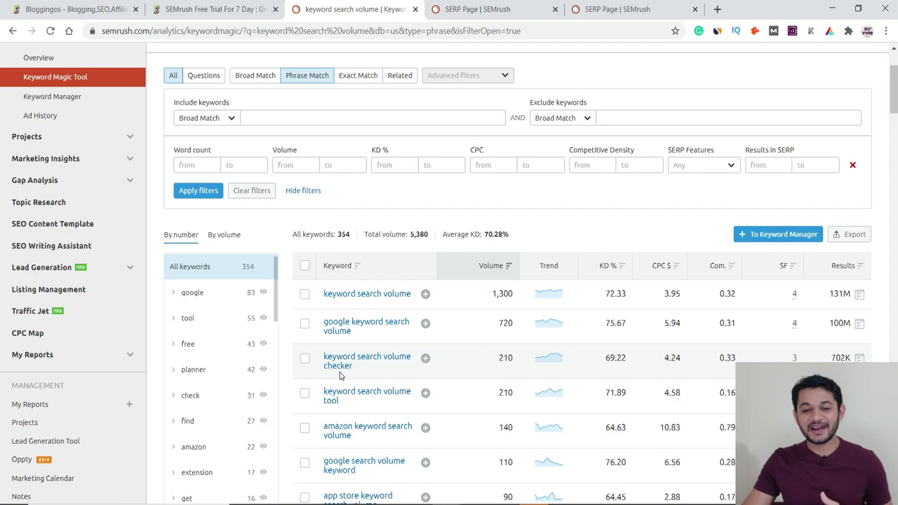
scroll(340, 376, down, 2)
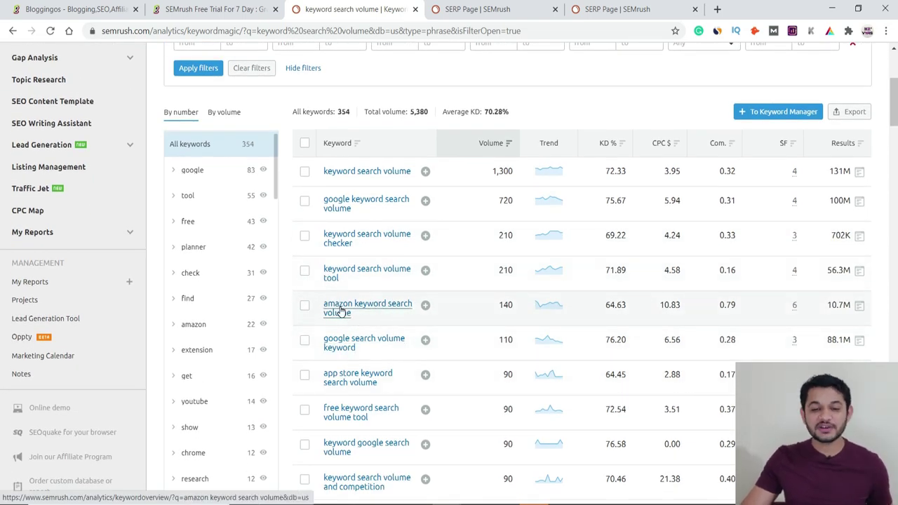
scroll(340, 310, up, 3)
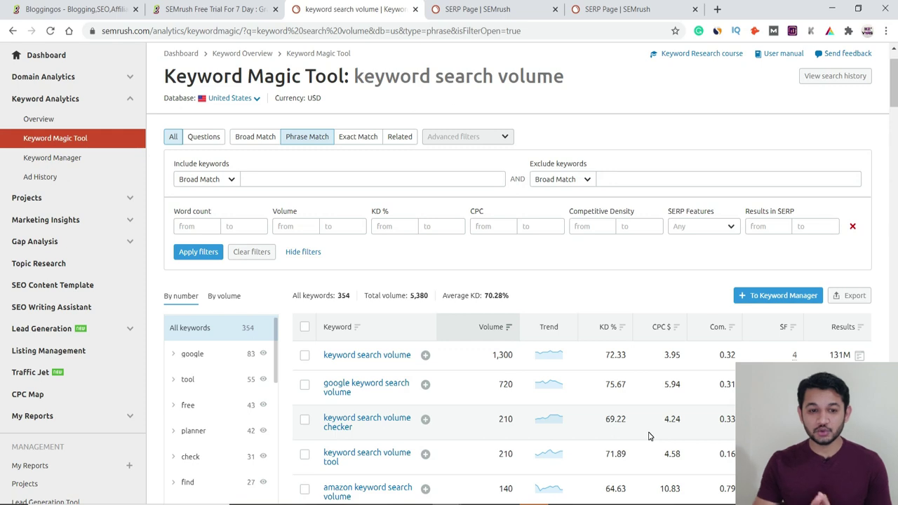
Return to the Keyword Overview of "keyword search volume" and examine the top-ranking URLs in its SERP Analysis
click(39, 120)
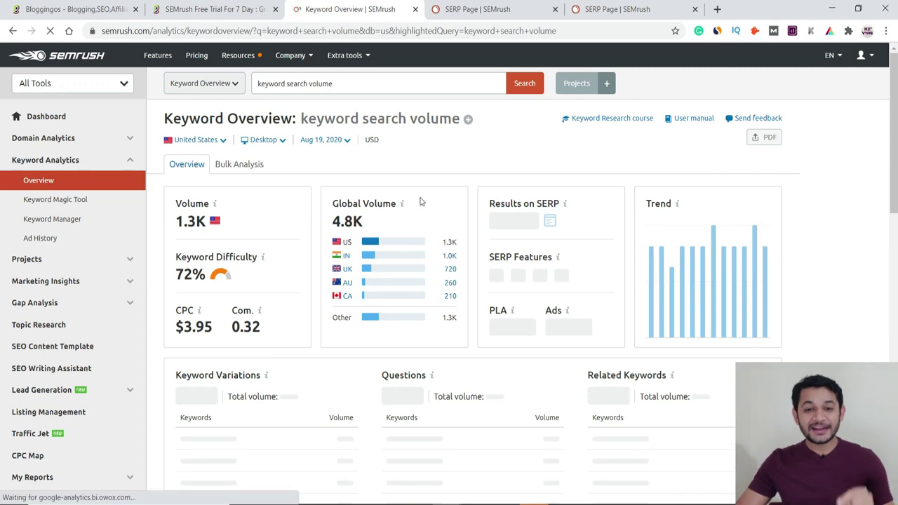
scroll(422, 380, down, 5)
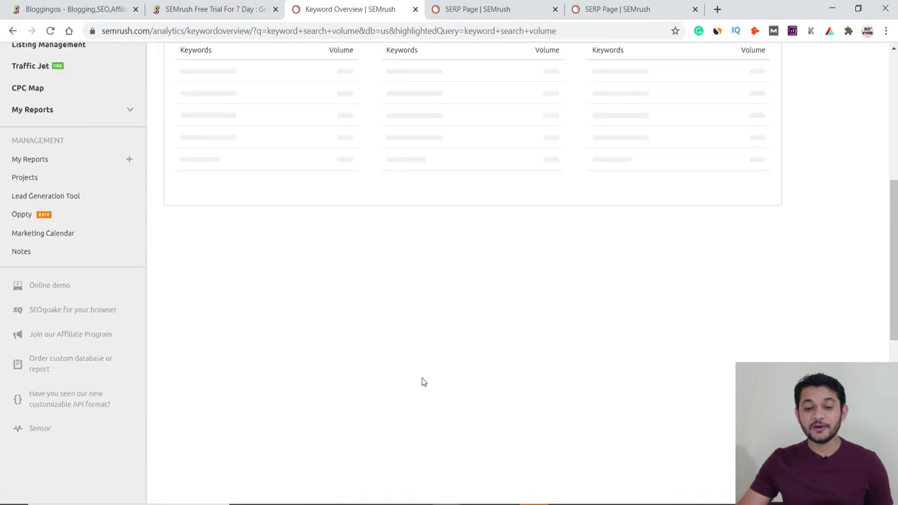
scroll(422, 381, down, 3)
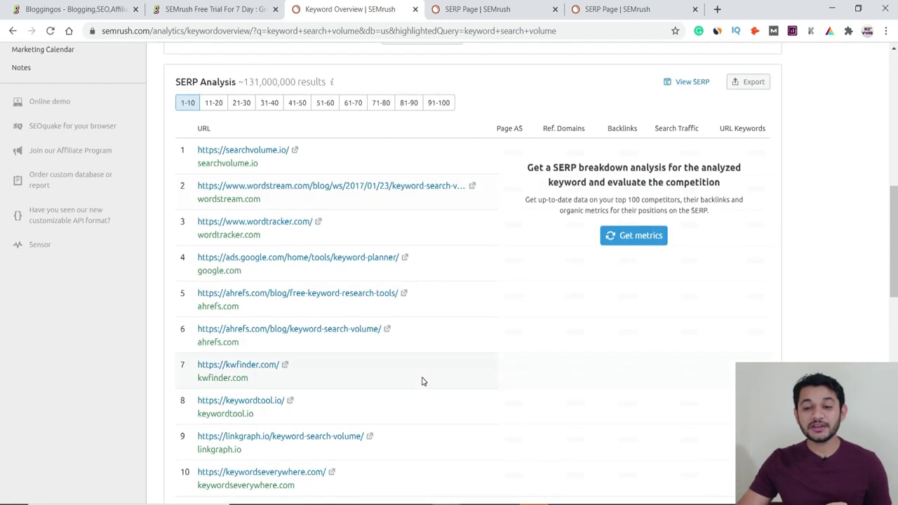
Finish viewing the keyword's SERP Analysis and open the Keyword Gap tool from Gap Analysis
scroll(287, 295, down, 4)
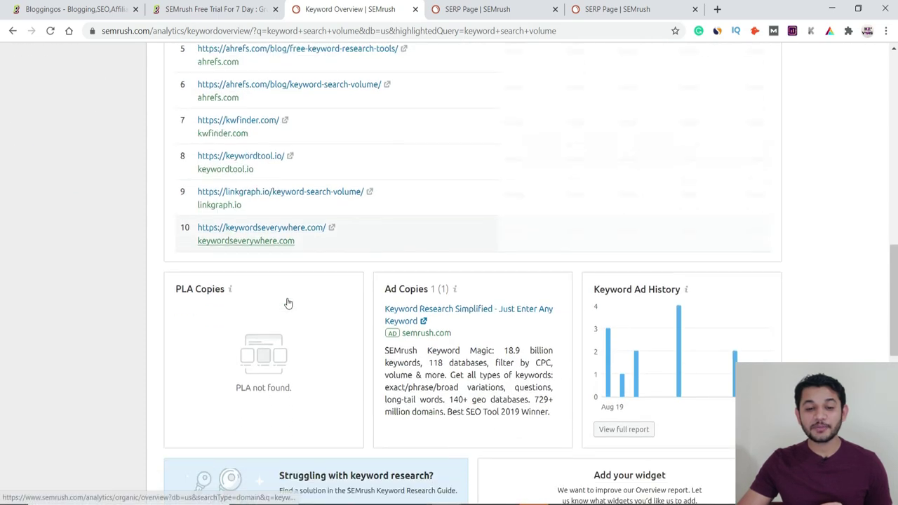
scroll(292, 259, up, 4)
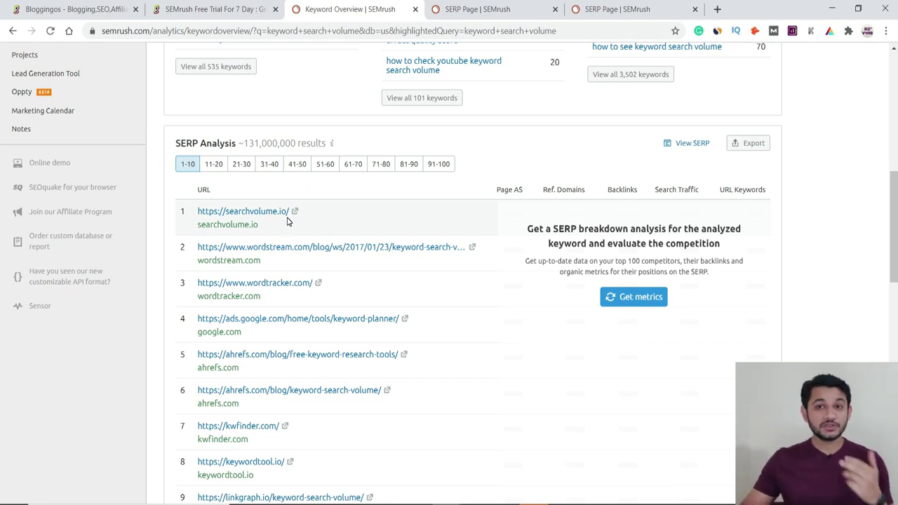
scroll(287, 221, up, 6)
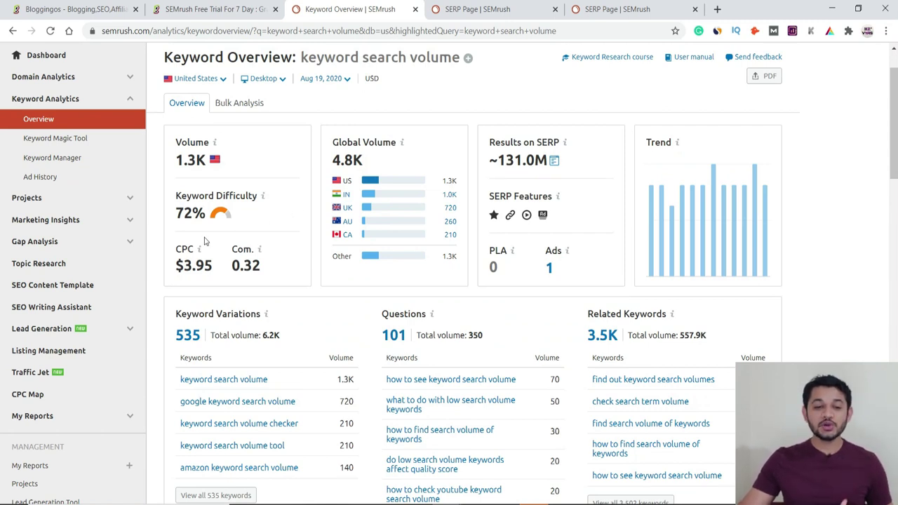
click(56, 244)
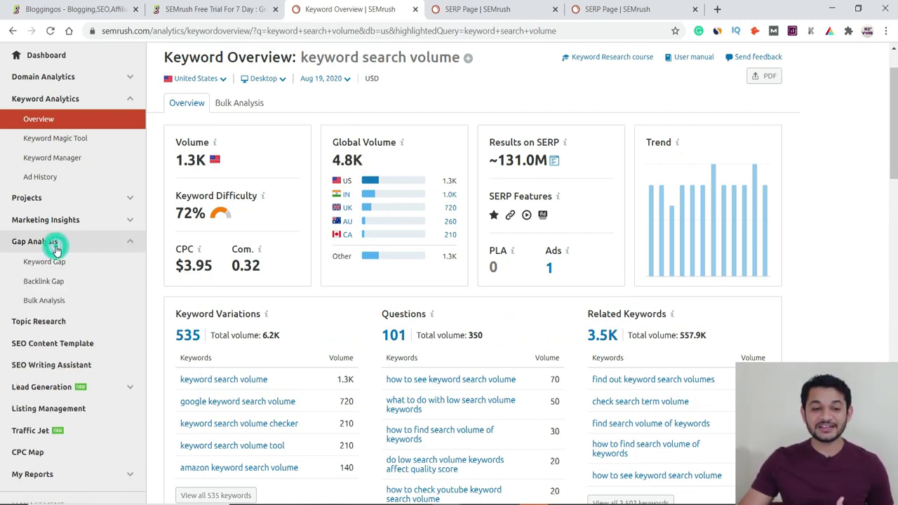
click(34, 263)
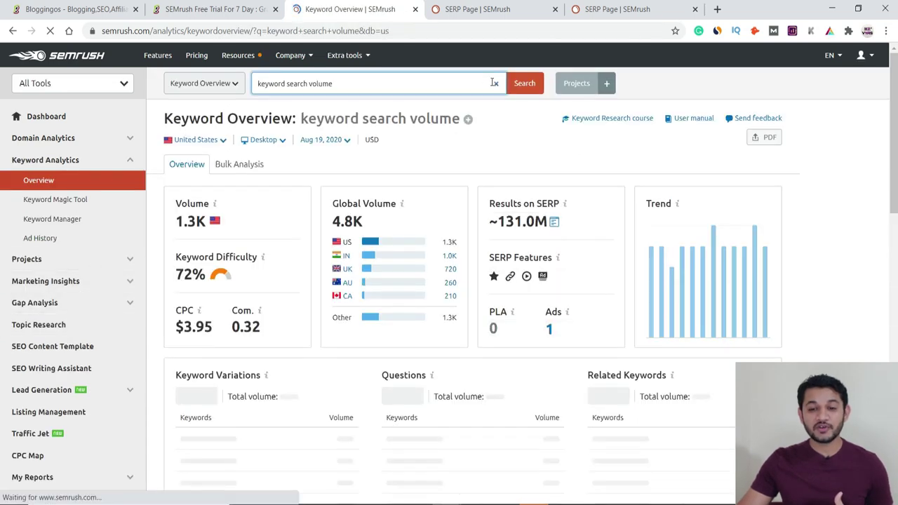
click(498, 83)
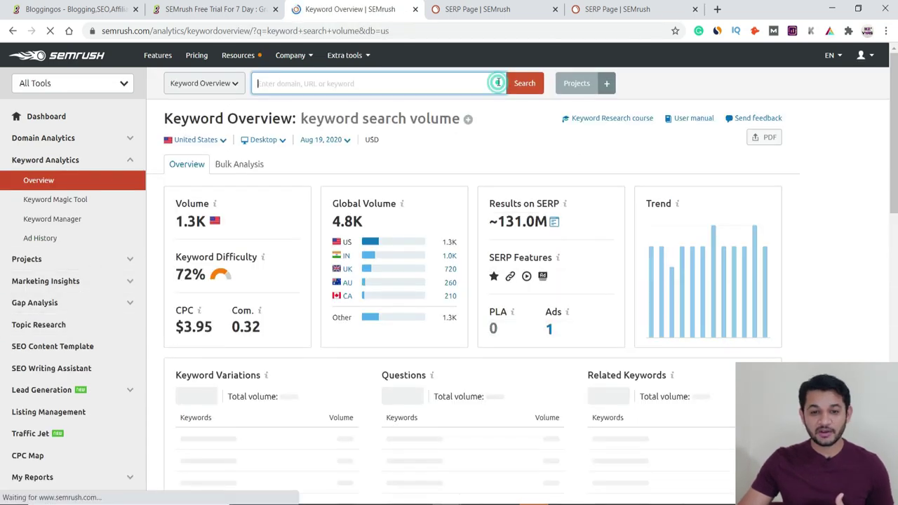
click(235, 83)
click(198, 331)
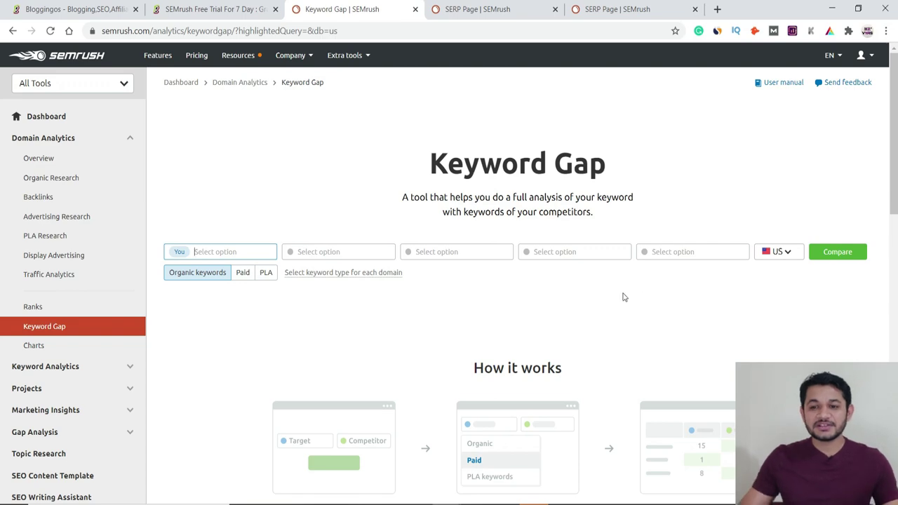
Open soundproofidea.com and google.com in separate new browser tabs
click(718, 9)
text(sound)
key(Return)
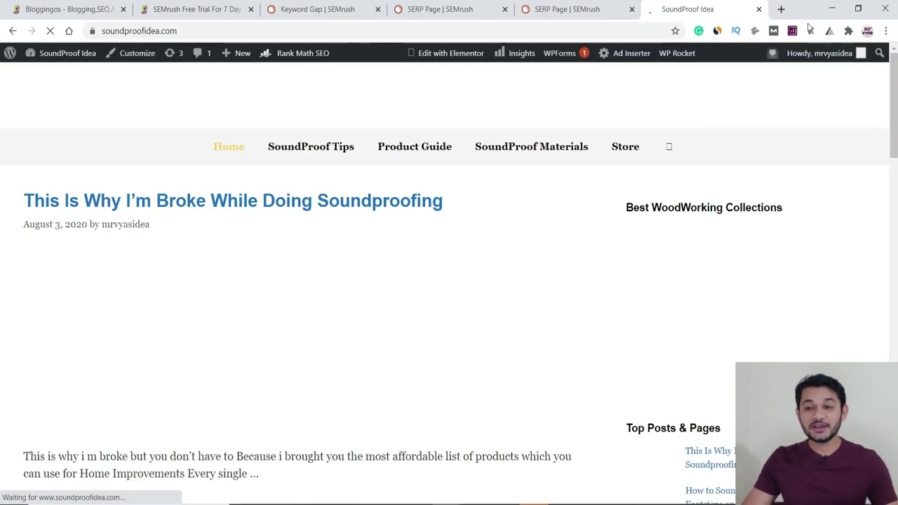
click(780, 9)
text(goo)
key(Return)
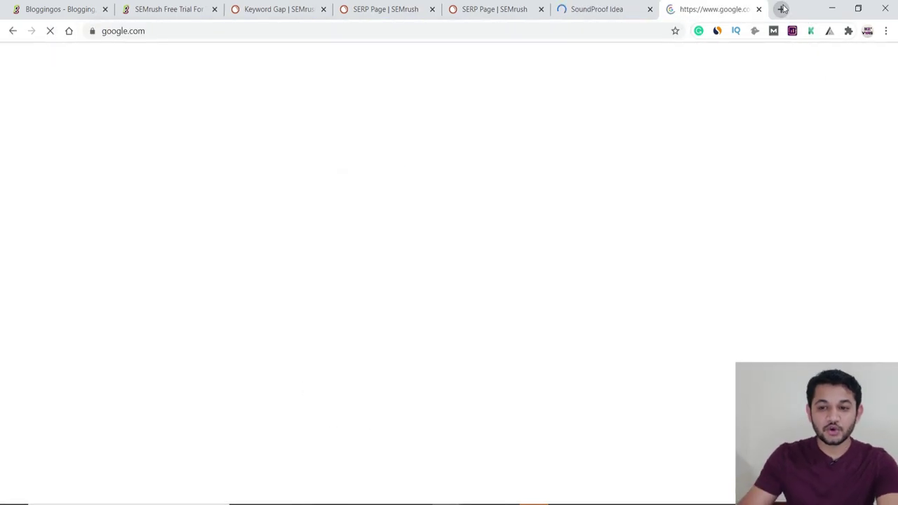
Copy "Best Automotive Sound Deadening Material" from the post title on soundproofidea.com and search Google for it
click(586, 9)
scroll(324, 189, down, 10)
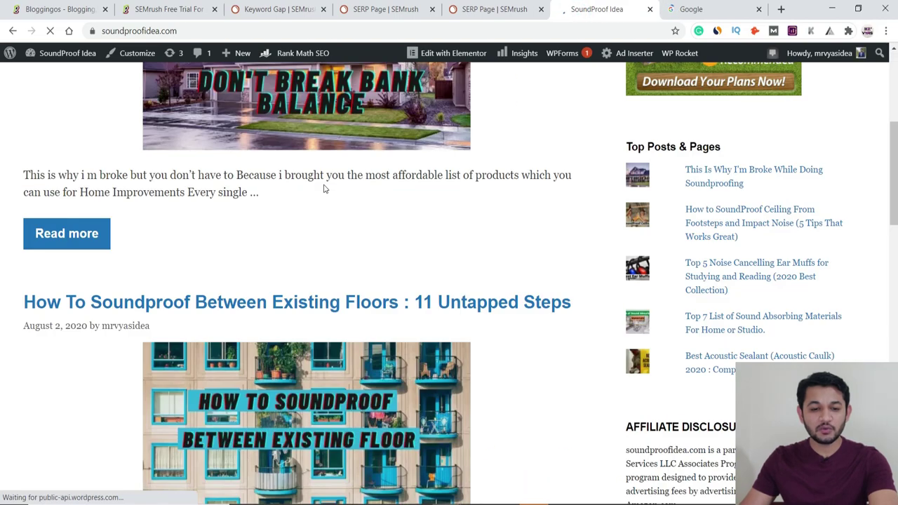
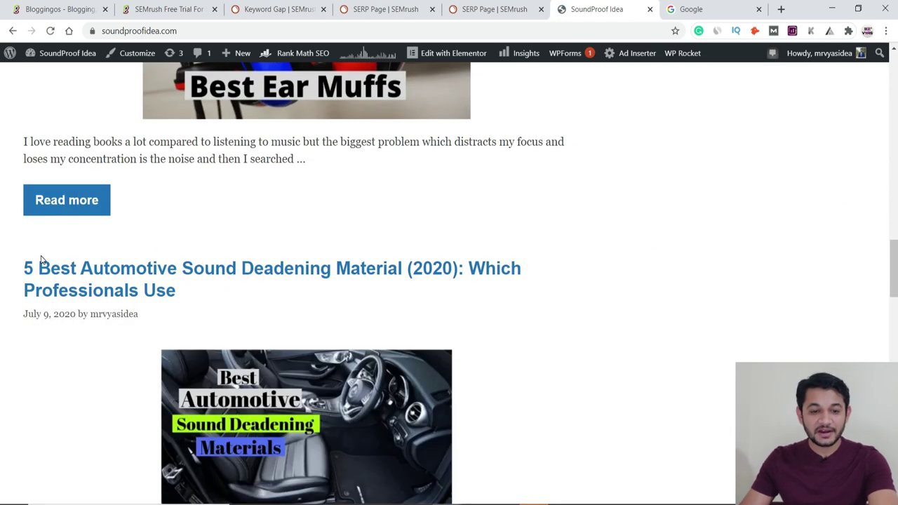
drag(37, 260, 404, 258)
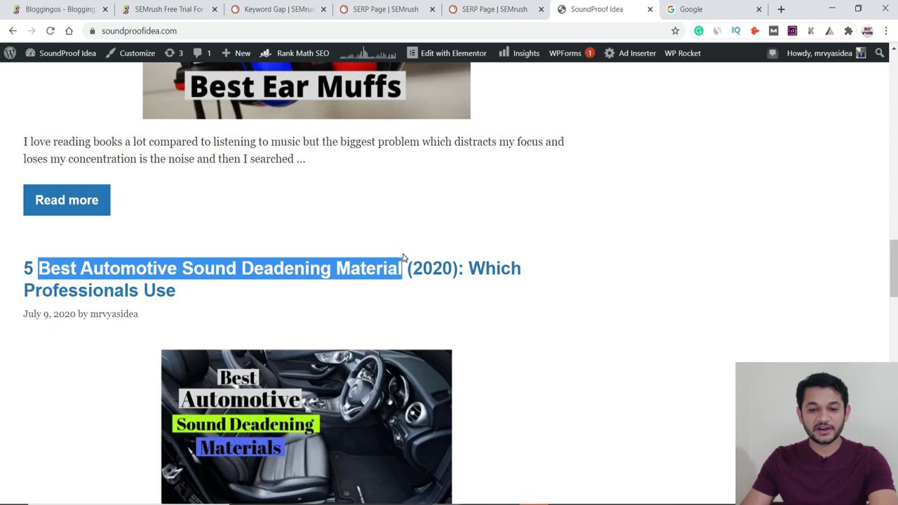
key(ctrl+c)
click(716, 8)
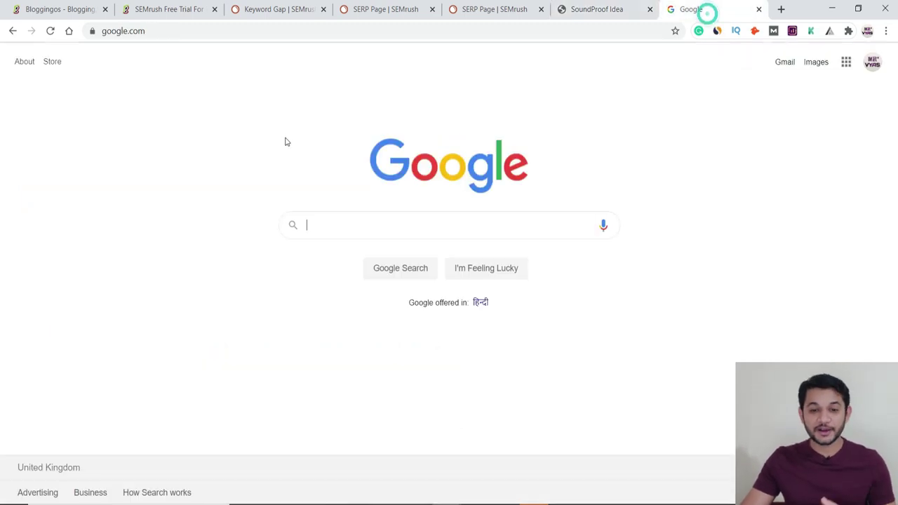
key(ctrl+v)
key(Return)
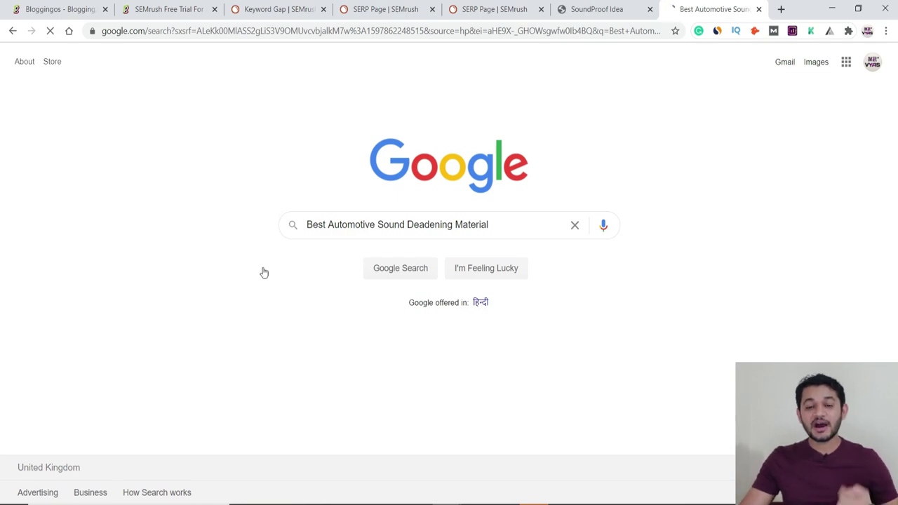
Look through the first page of Google results for competing sites that rank for the copied phrase
scroll(264, 273, down, 8)
scroll(264, 275, down, 2)
scroll(264, 276, down, 2)
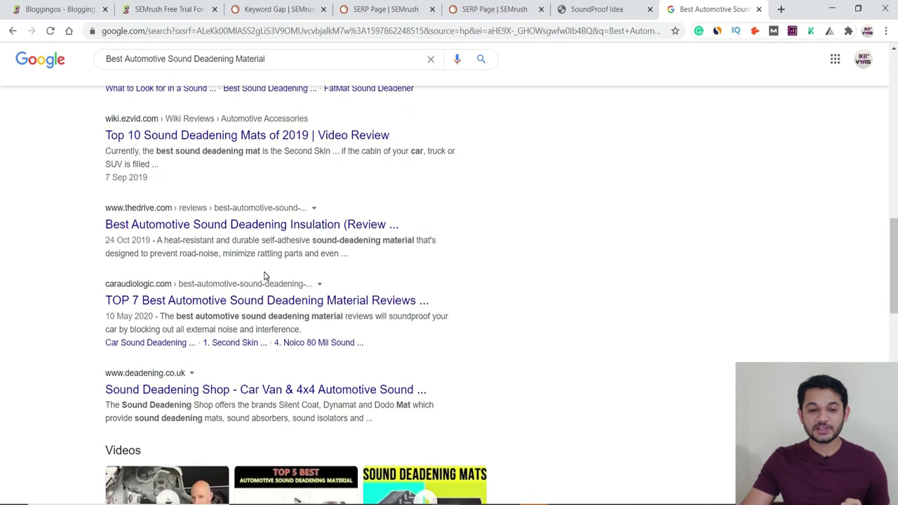
scroll(264, 276, down, 4)
scroll(175, 396, down, 3)
scroll(177, 388, up, 3)
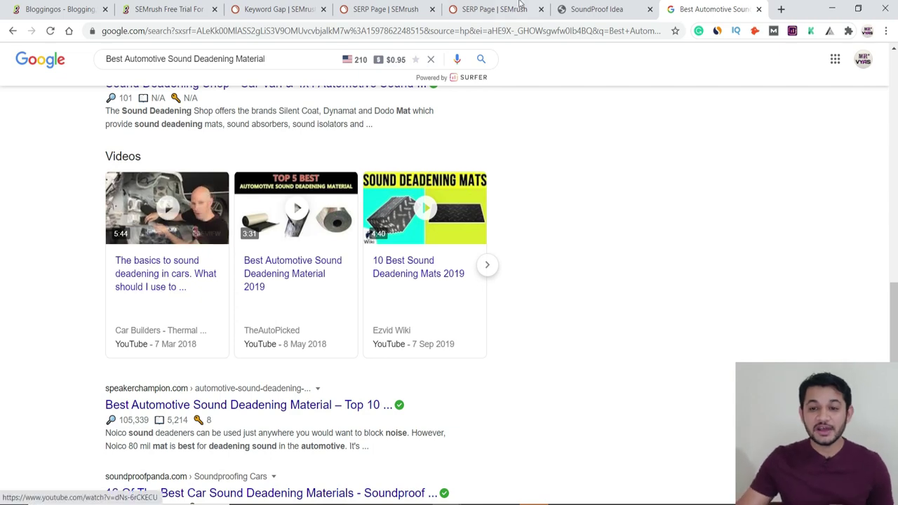
Copy the soundproofidea.com address and enter it as the own domain in Keyword Gap
click(589, 9)
click(382, 10)
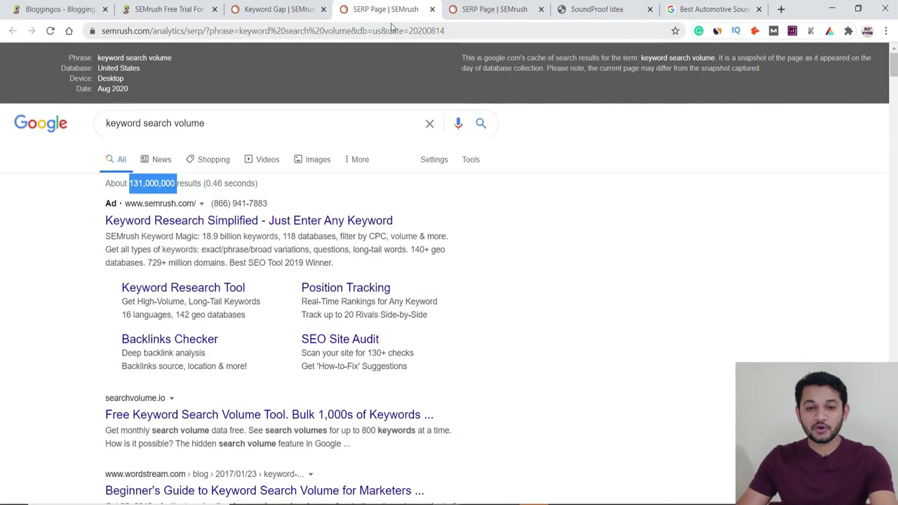
click(596, 9)
click(258, 31)
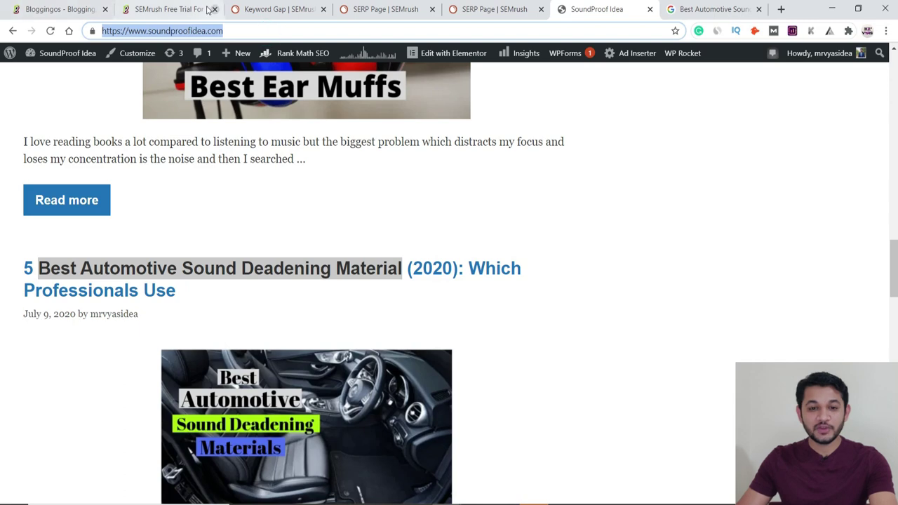
click(271, 8)
key(ctrl+v)
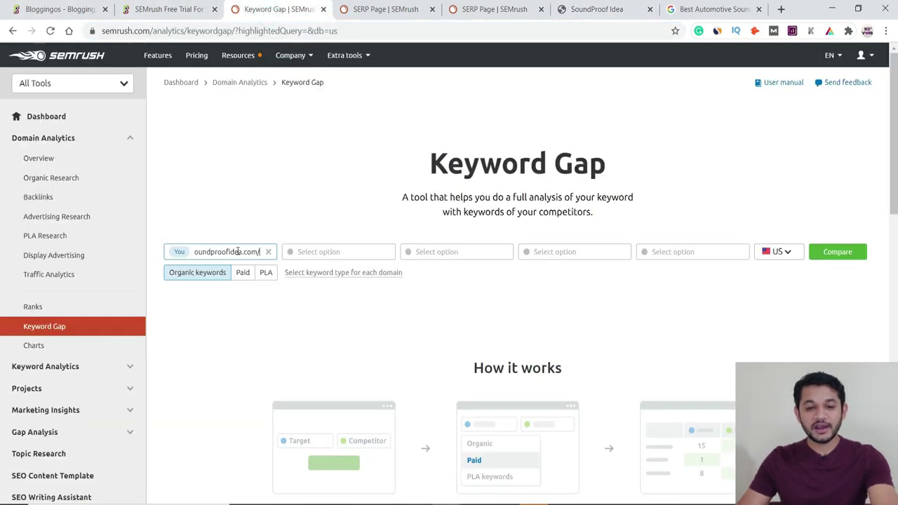
Copy the link of the soundproofpanda.com result from Google and enter it as the first competitor in Keyword Gap
click(571, 9)
click(695, 9)
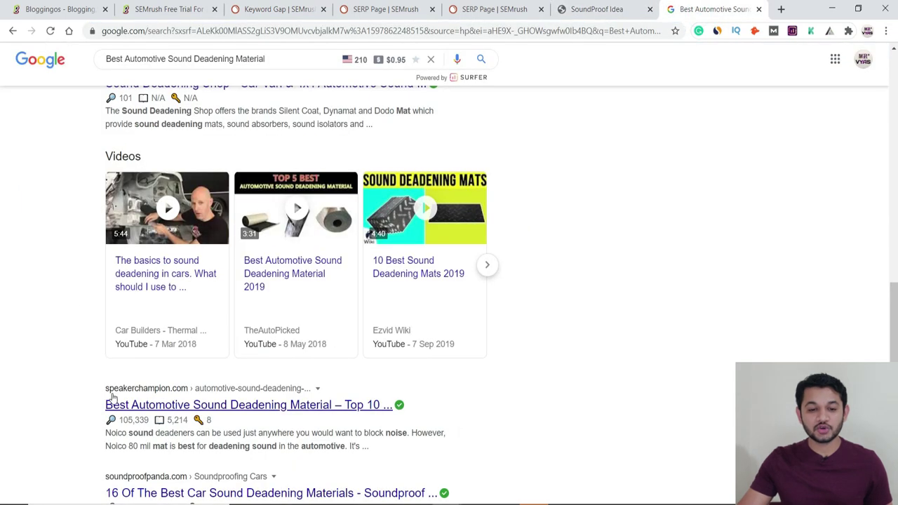
scroll(106, 397, down, 3)
right_click(141, 309)
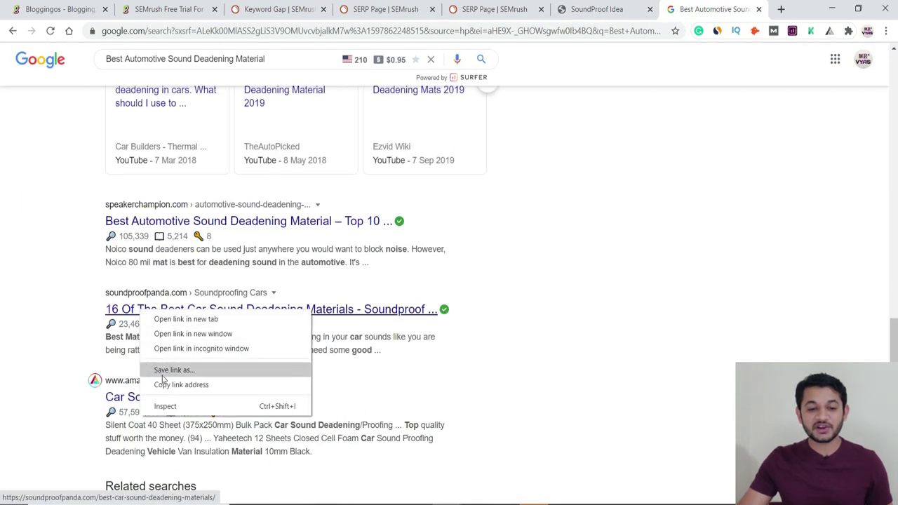
click(167, 384)
click(366, 10)
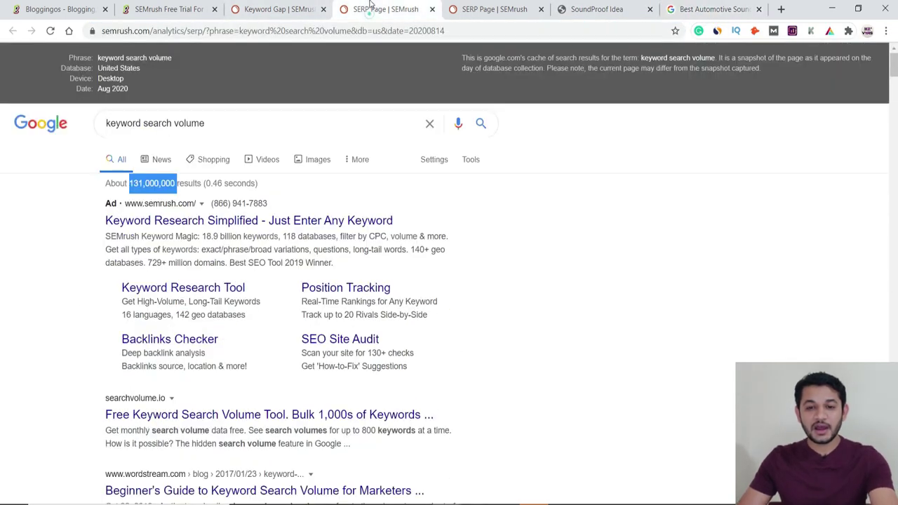
click(254, 9)
click(362, 250)
key(ctrl+v)
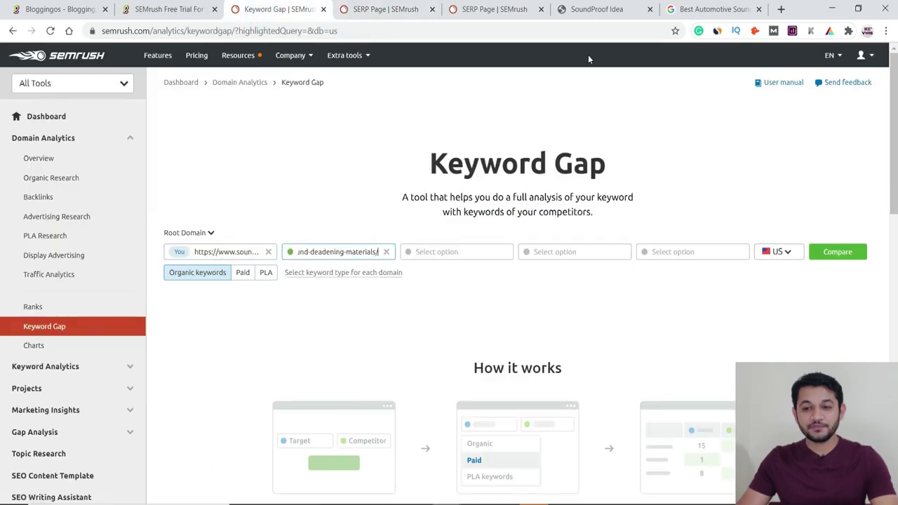
Copy the aquietrefuge.com link from the second page of Google results and enter it as the second competitor in Keyword Gap
click(684, 9)
scroll(252, 362, down, 6)
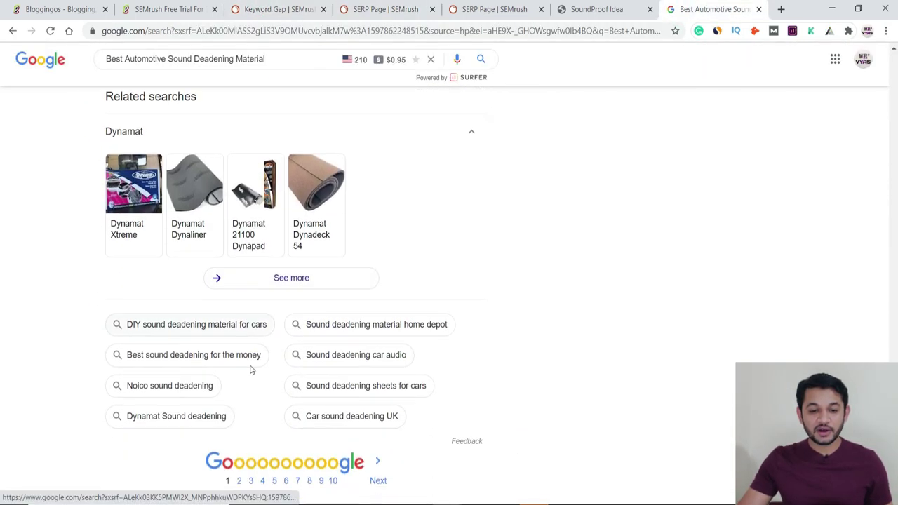
click(239, 432)
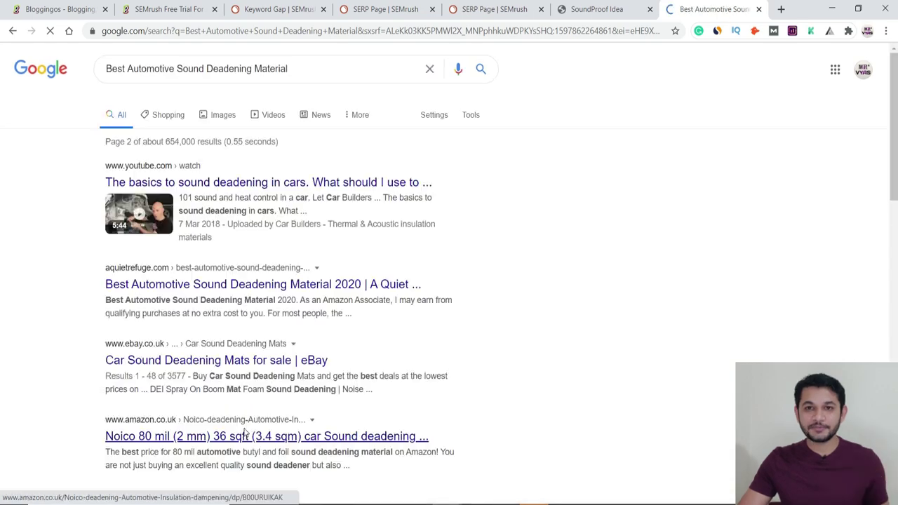
scroll(237, 428, down, 1)
right_click(160, 248)
click(175, 322)
click(277, 9)
click(445, 251)
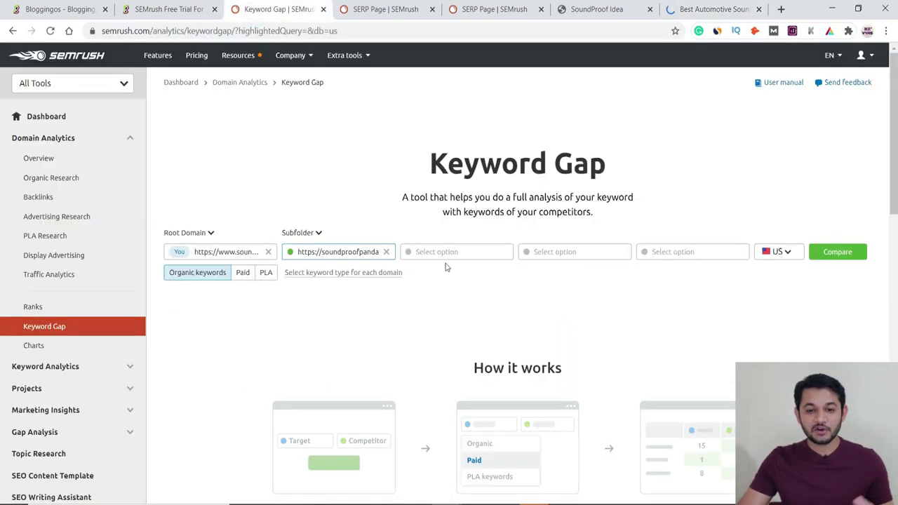
key(ctrl+v)
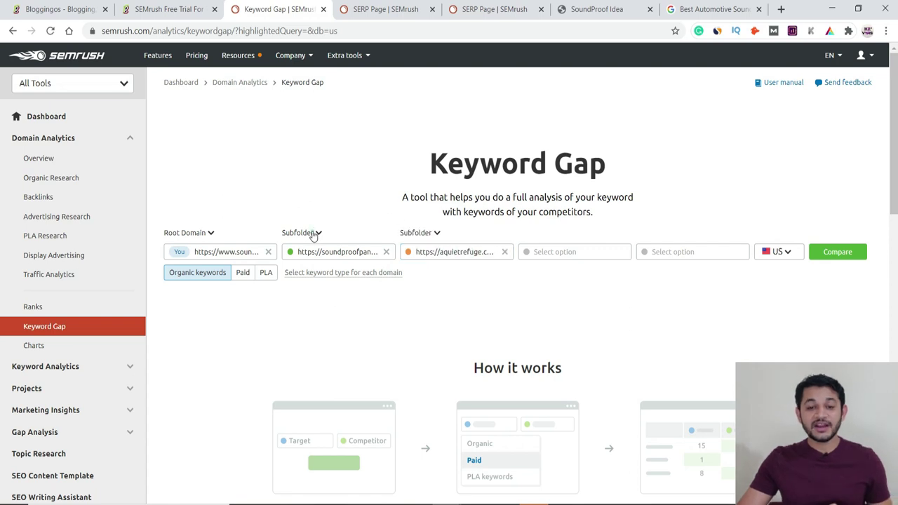
Set the comparison type to Exact URL for the soundproofpanda.com entry and the own soundproofidea.com entry
click(310, 233)
click(312, 266)
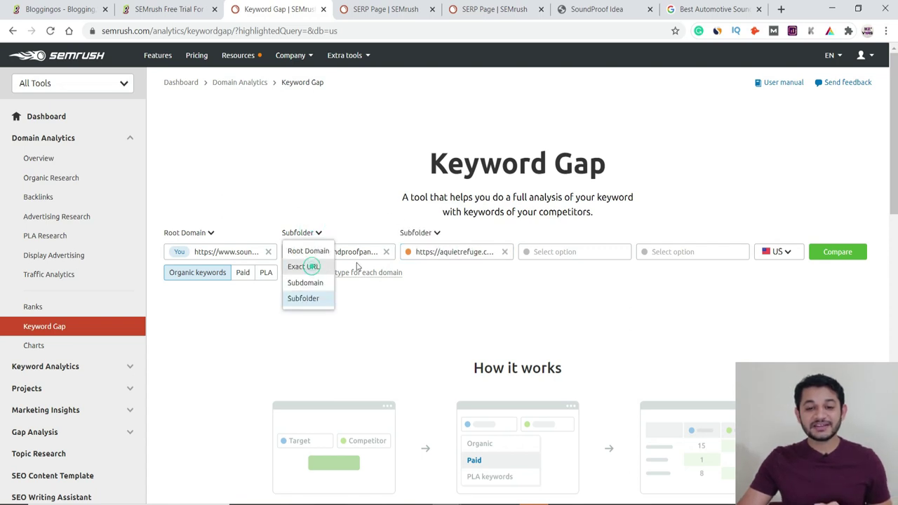
click(209, 233)
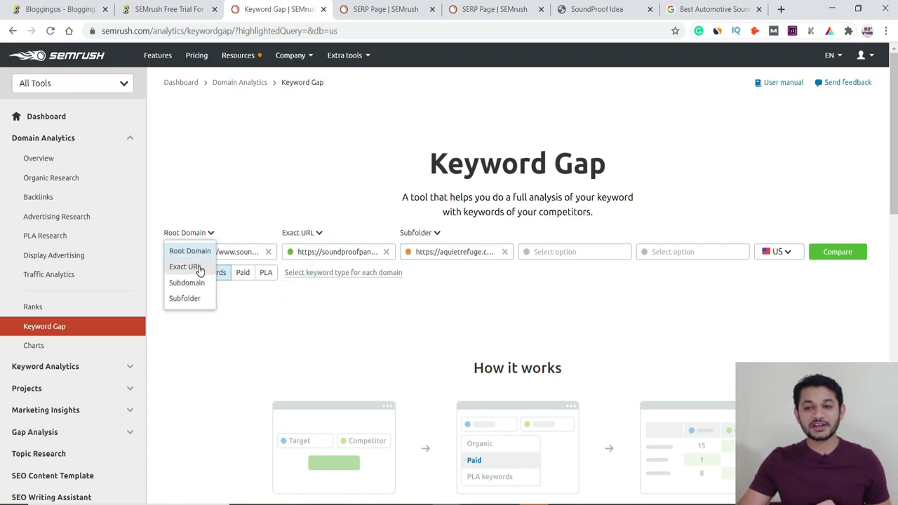
click(200, 267)
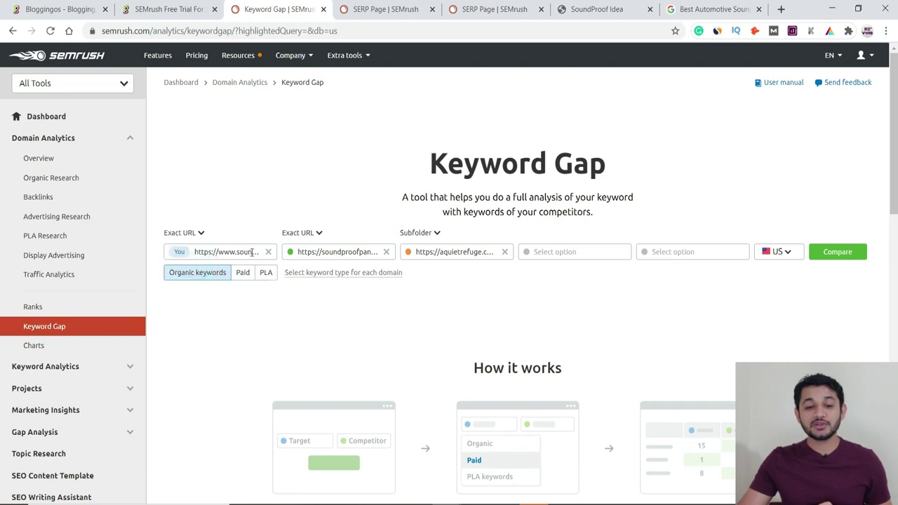
Copy the link of the Best Automotive Sound Deadening Material post from soundproofidea.com and replace the own Keyword Gap address with it
click(232, 252)
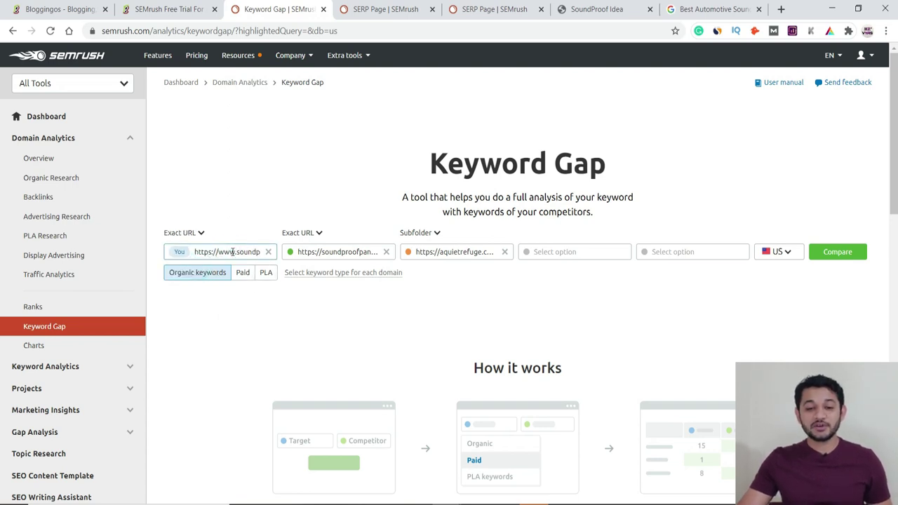
key(End)
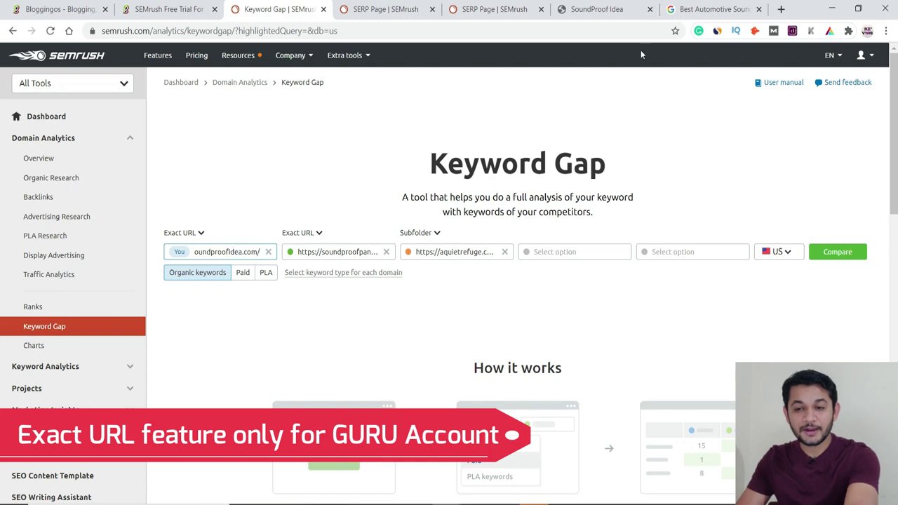
click(712, 8)
click(582, 8)
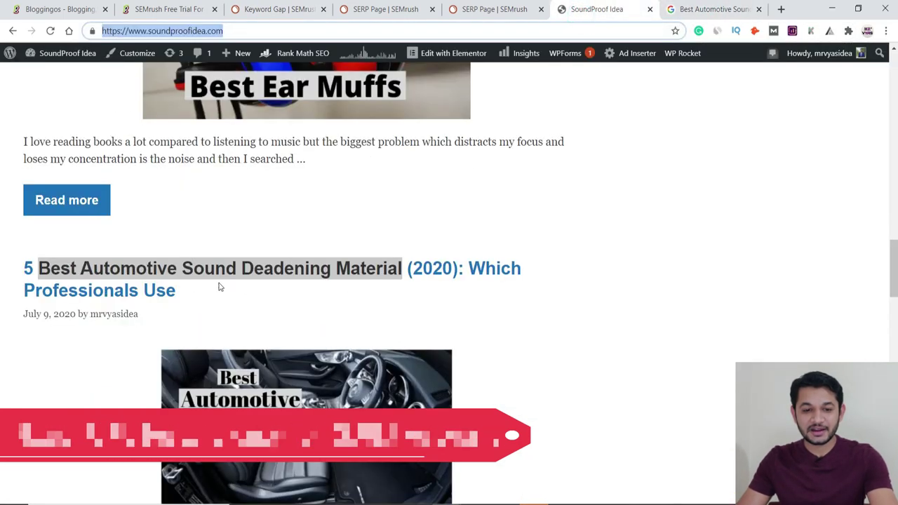
right_click(221, 272)
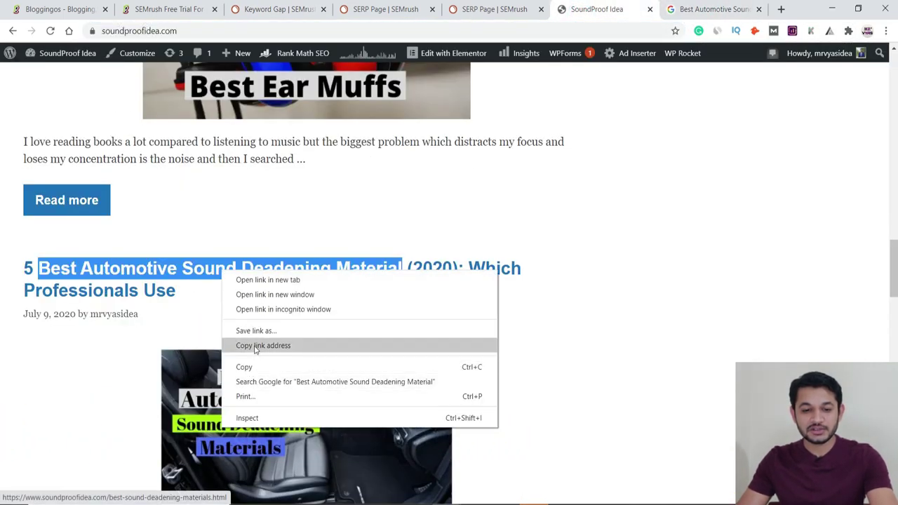
click(254, 345)
click(409, 7)
click(260, 7)
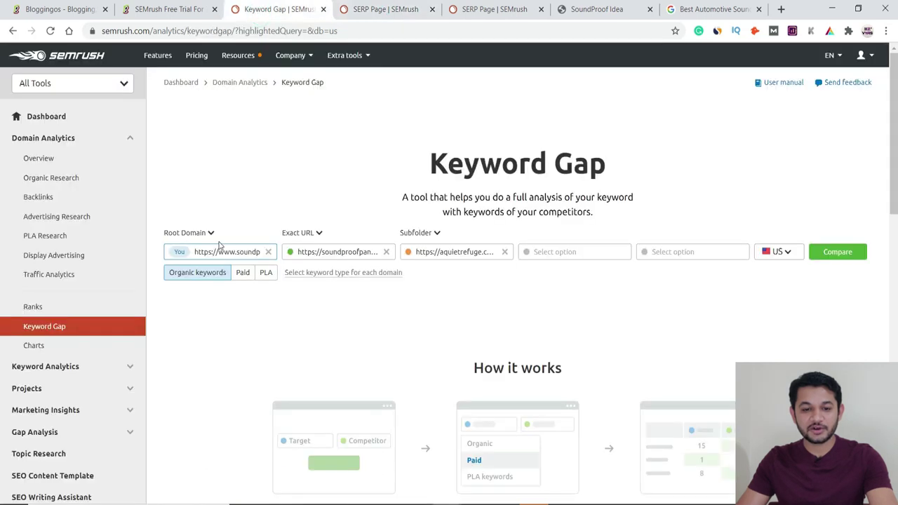
click(268, 252)
key(ctrl+v)
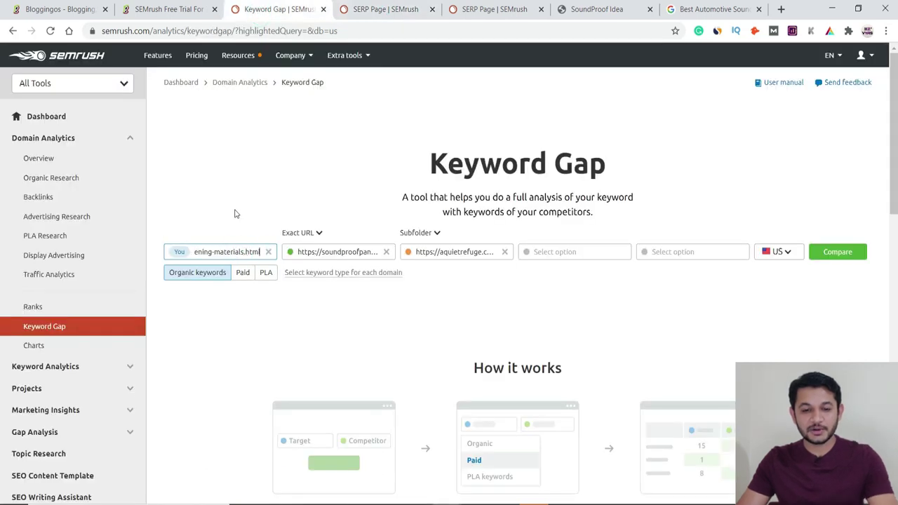
Set the aquietrefuge.com entry's comparison type to Exact URL and run the organic keyword comparison for the US
click(421, 232)
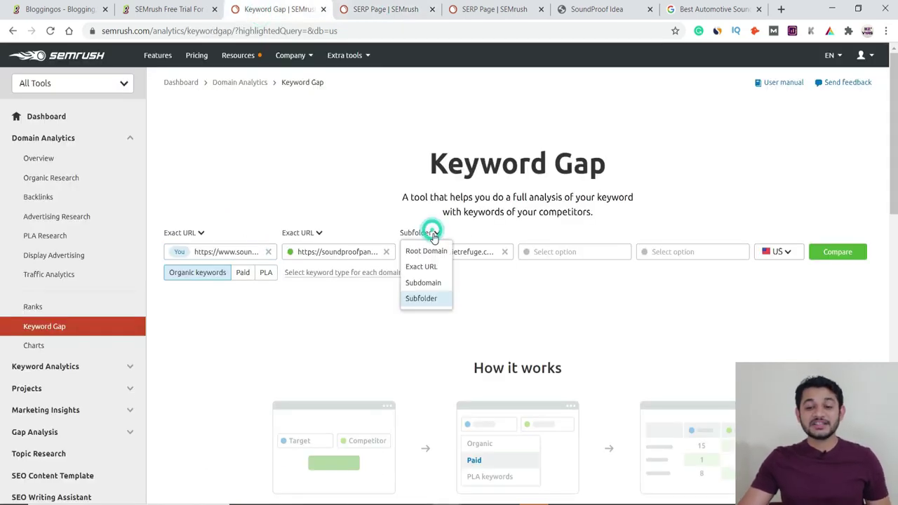
click(422, 268)
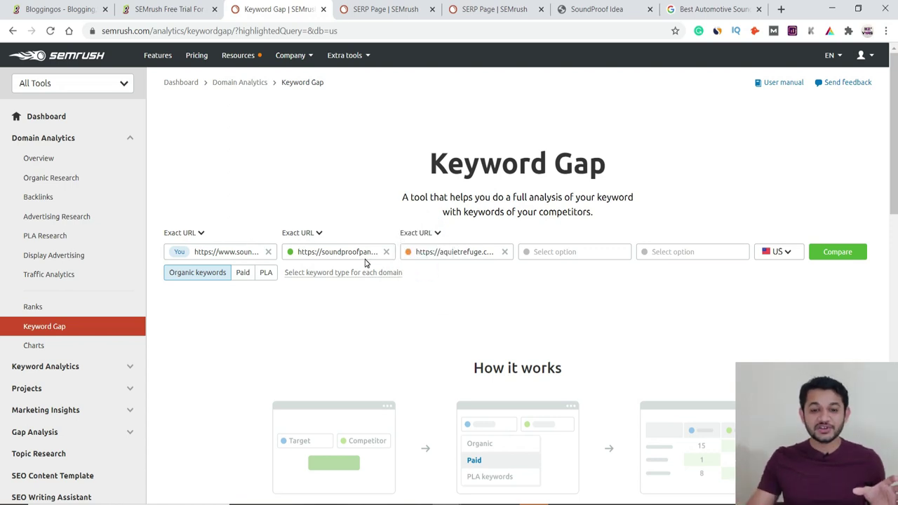
click(849, 253)
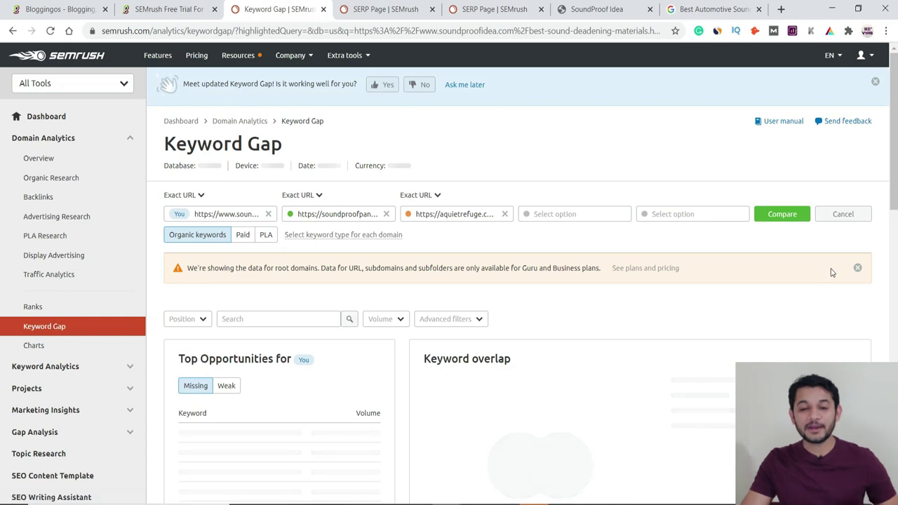
drag(273, 268, 469, 278)
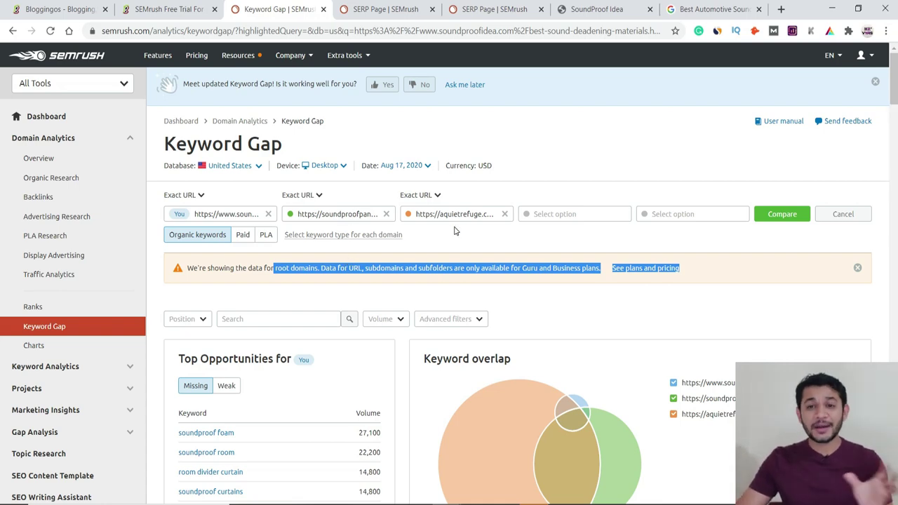
Examine the shared keywords table, comparing the three sites' positions and ranking pages for how to soundproof a room and soundproof drywall
scroll(454, 230, down, 6)
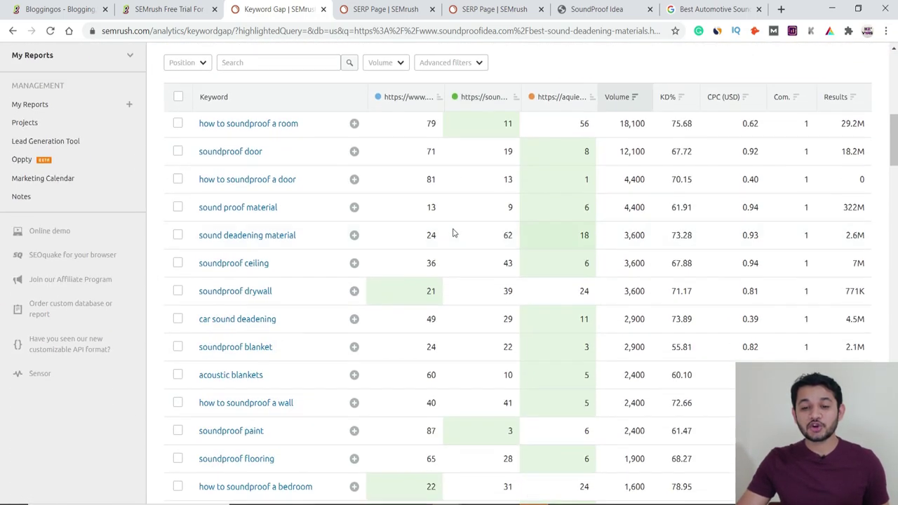
scroll(454, 241, up, 1)
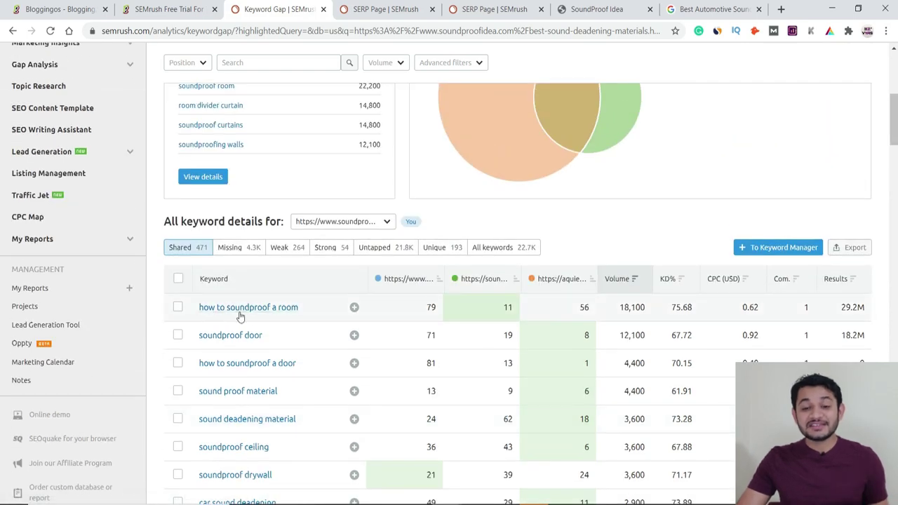
mouse_move(549, 311)
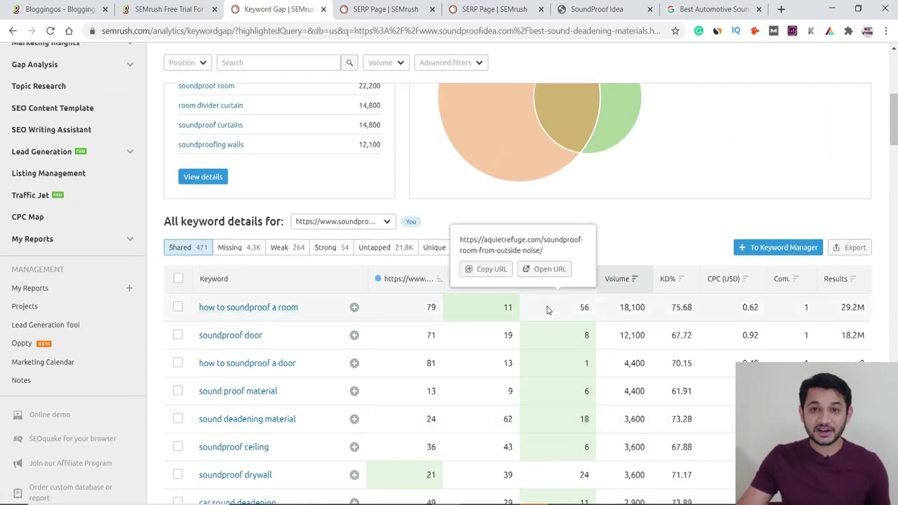
mouse_move(436, 316)
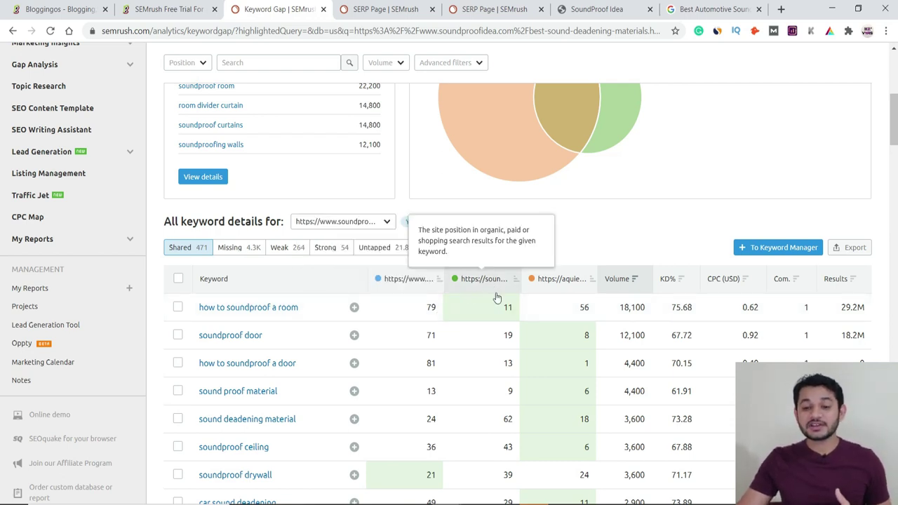
mouse_move(508, 305)
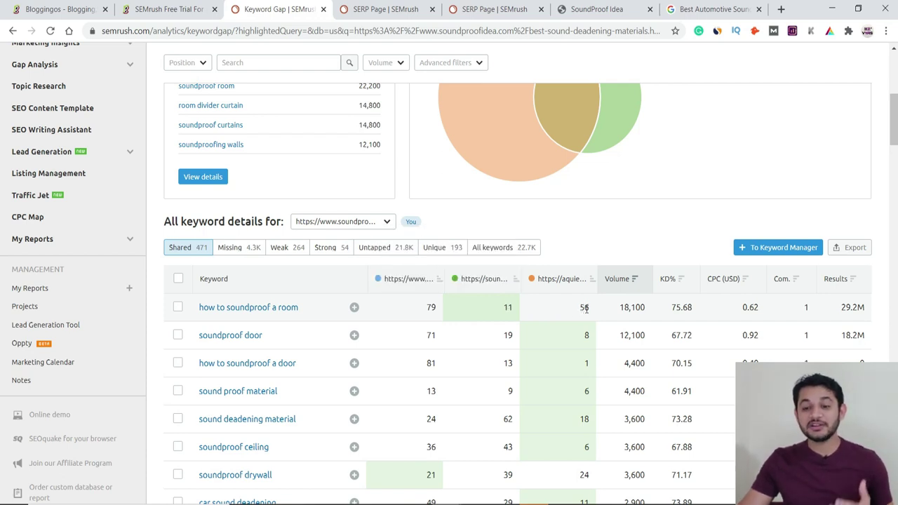
mouse_move(585, 308)
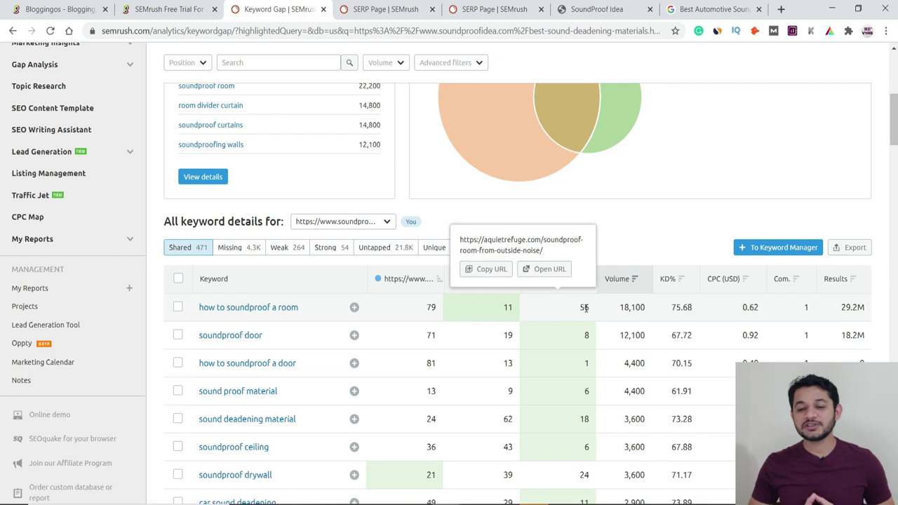
scroll(462, 389, down, 1)
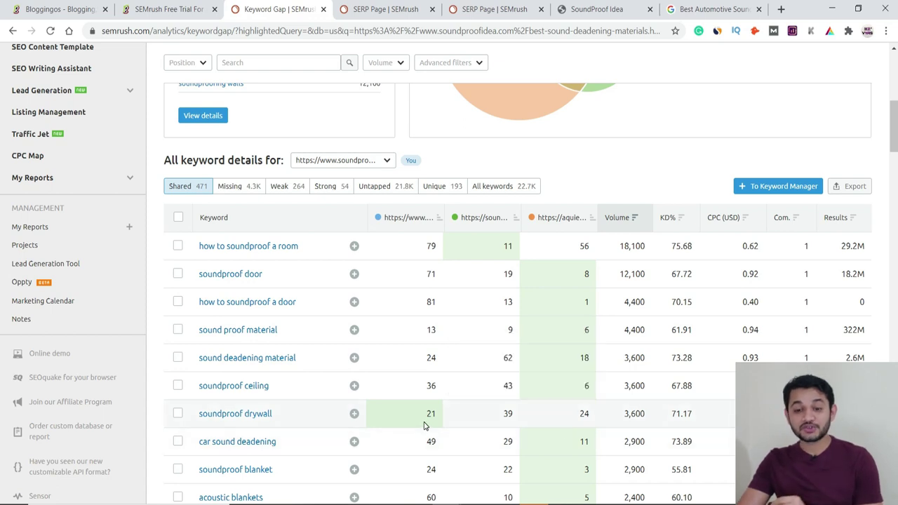
mouse_move(508, 415)
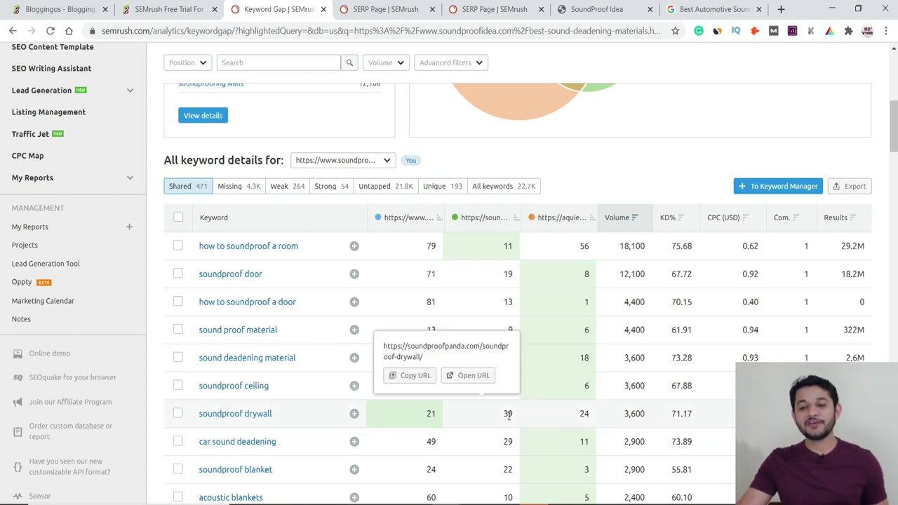
mouse_move(588, 413)
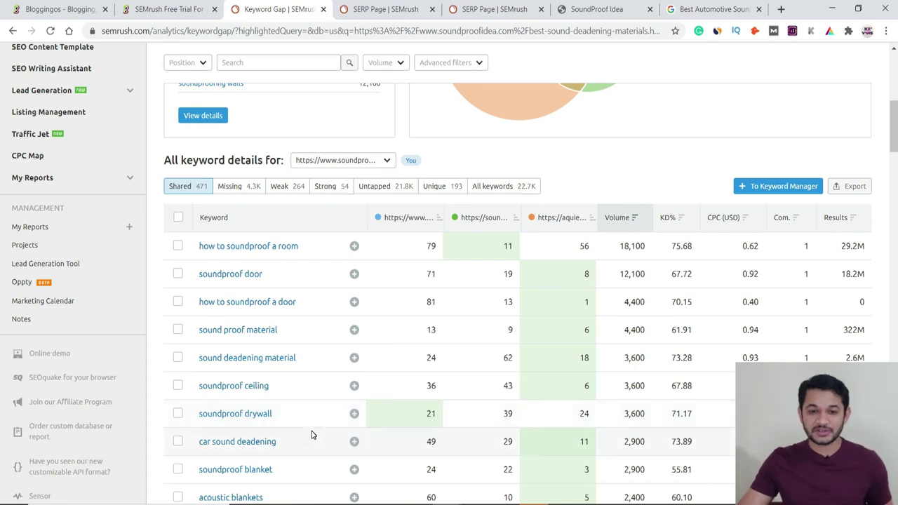
Show the keywords missing from the own site and review the competitors' positions, including how to soundproof windows
click(235, 190)
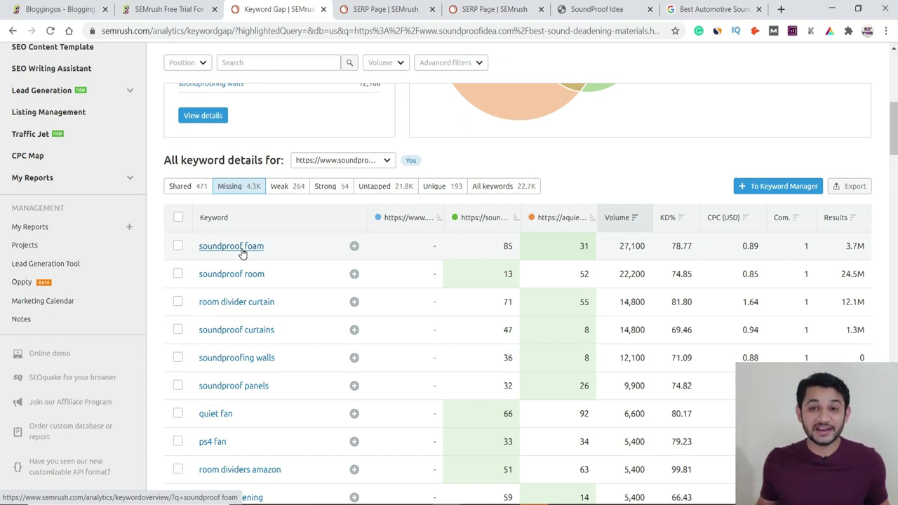
scroll(196, 350, down, 2)
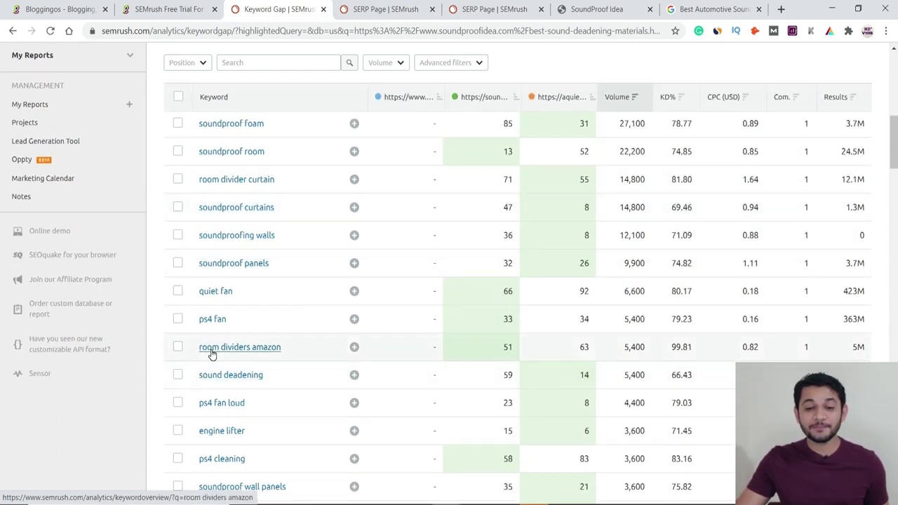
scroll(210, 355, down, 2)
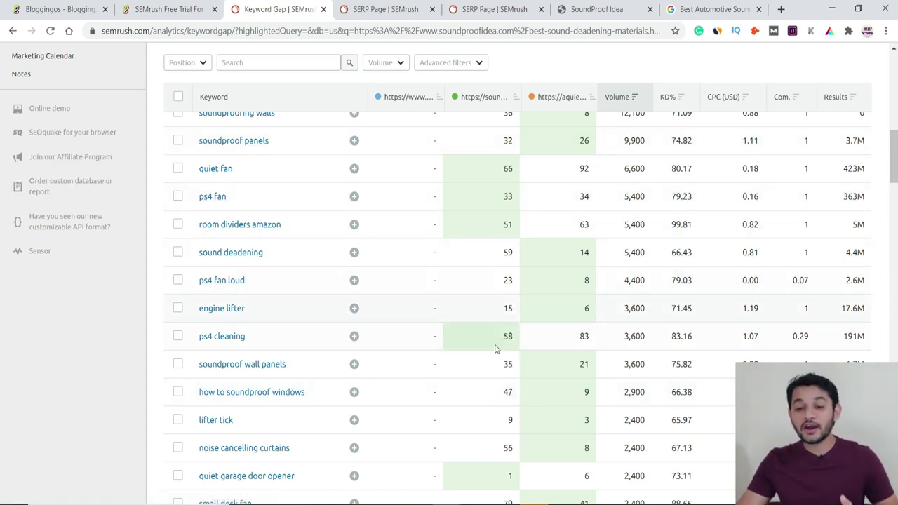
mouse_move(505, 396)
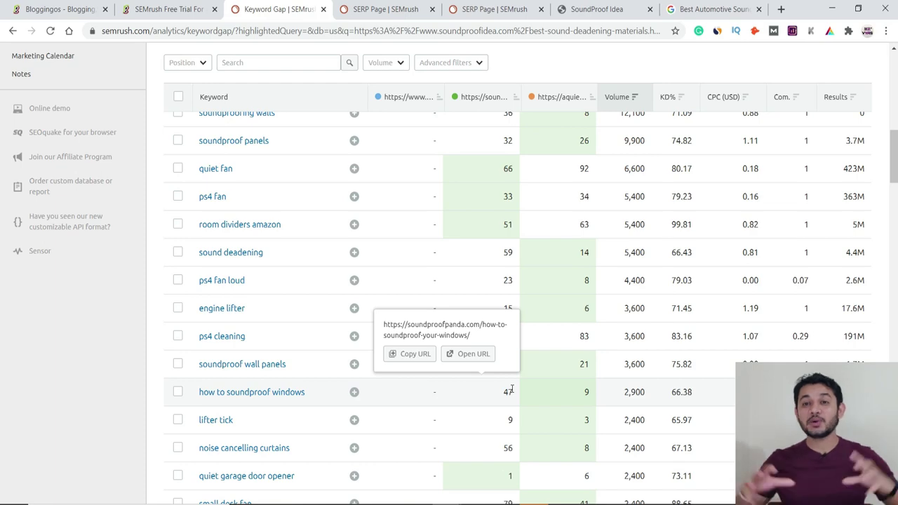
scroll(512, 386, up, 10)
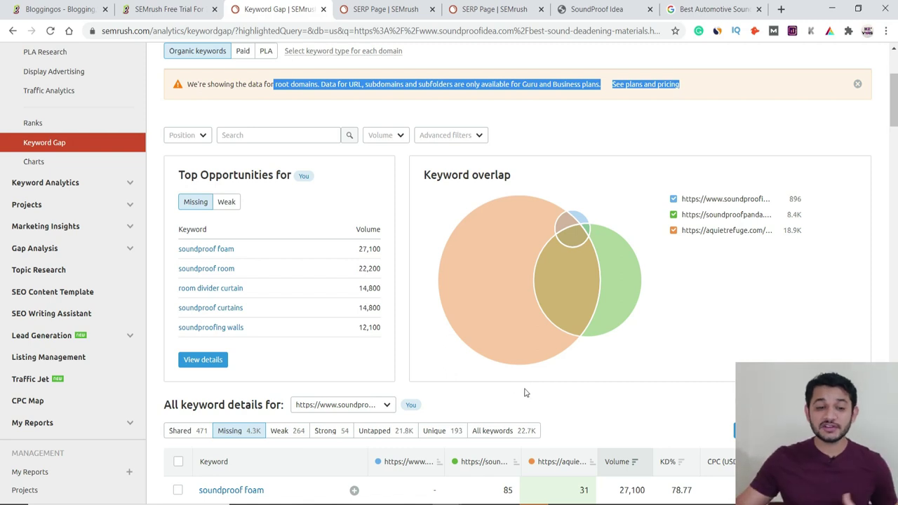
Go to the projects list and open the Site Audit of the bloggingos.com project
click(32, 206)
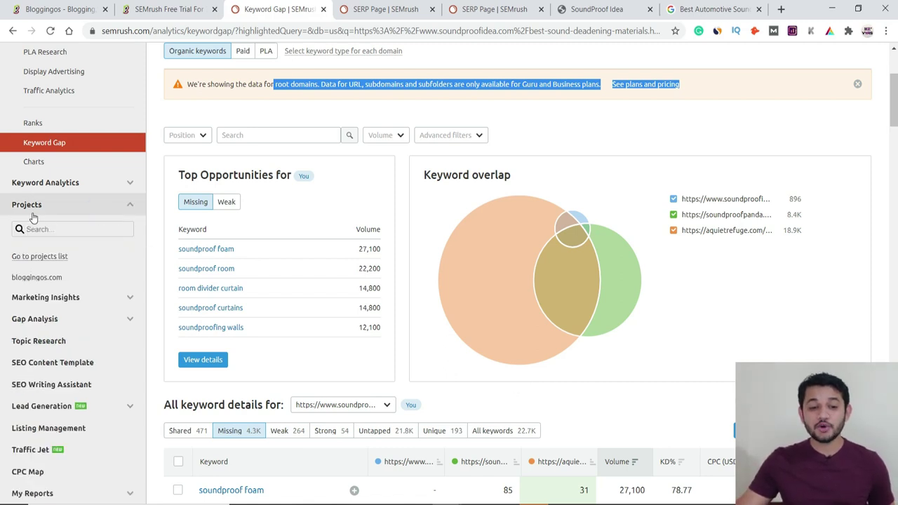
click(35, 257)
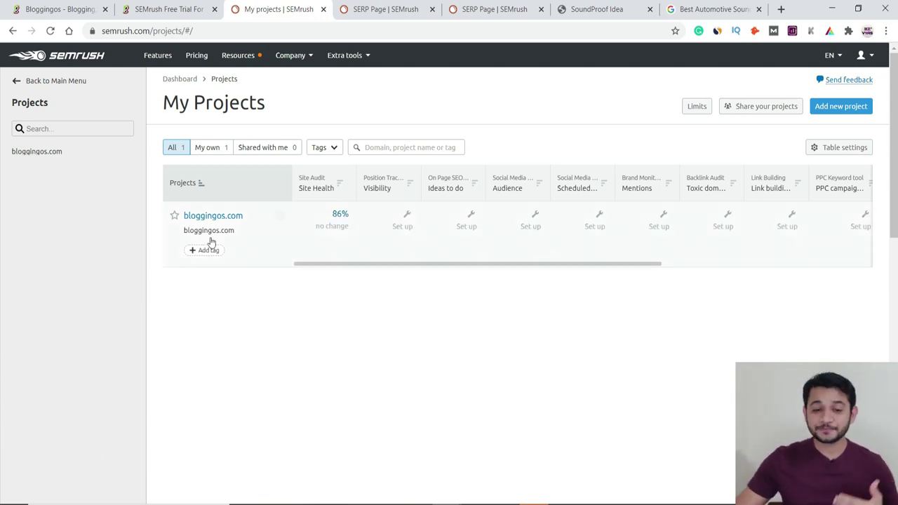
click(215, 215)
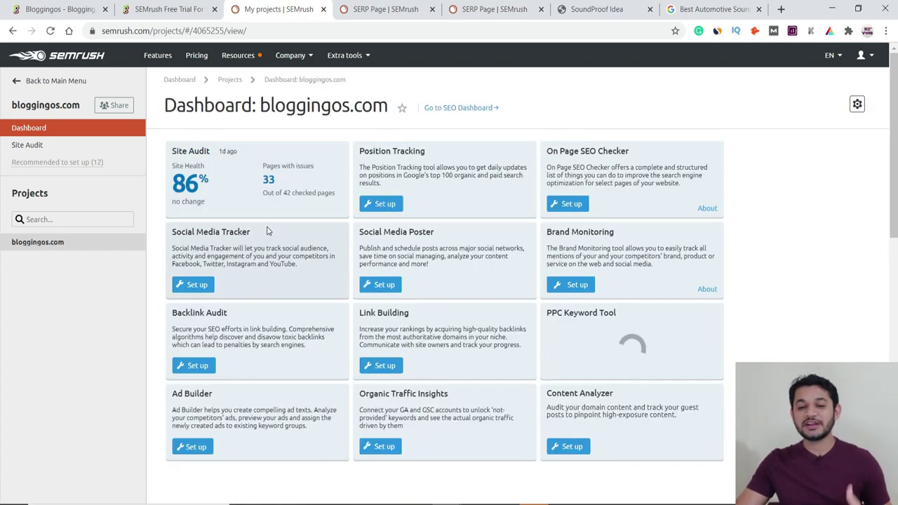
click(251, 190)
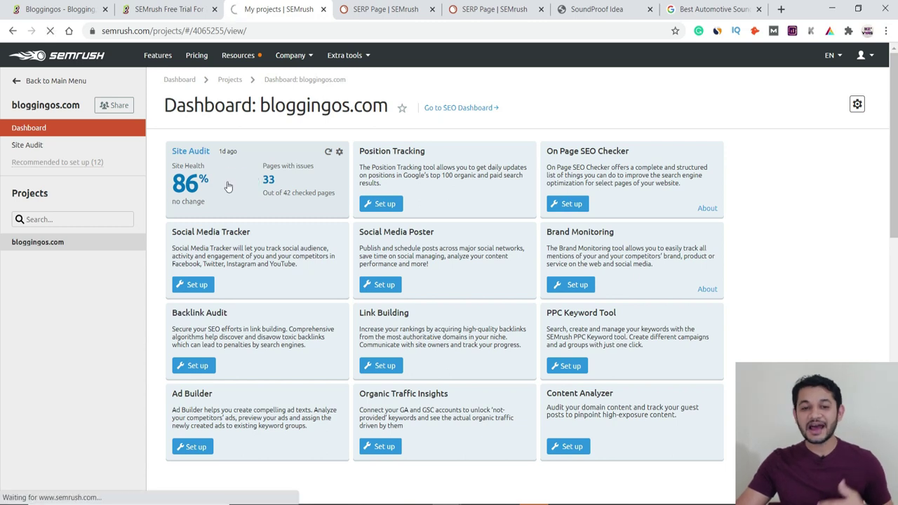